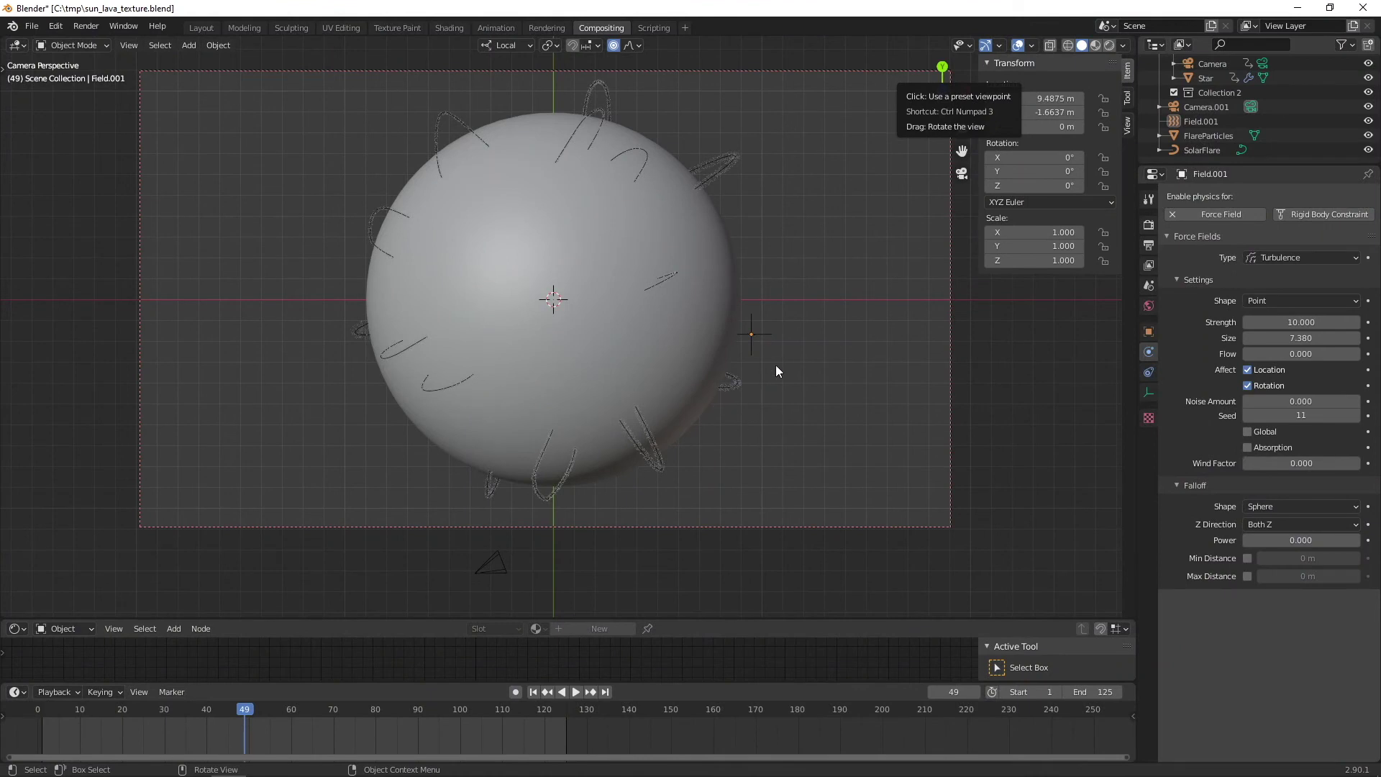
Step: Select the Star sphere so its material nodes appear in the node editor
{"action": "left_click", "coordinate": [545, 240]}
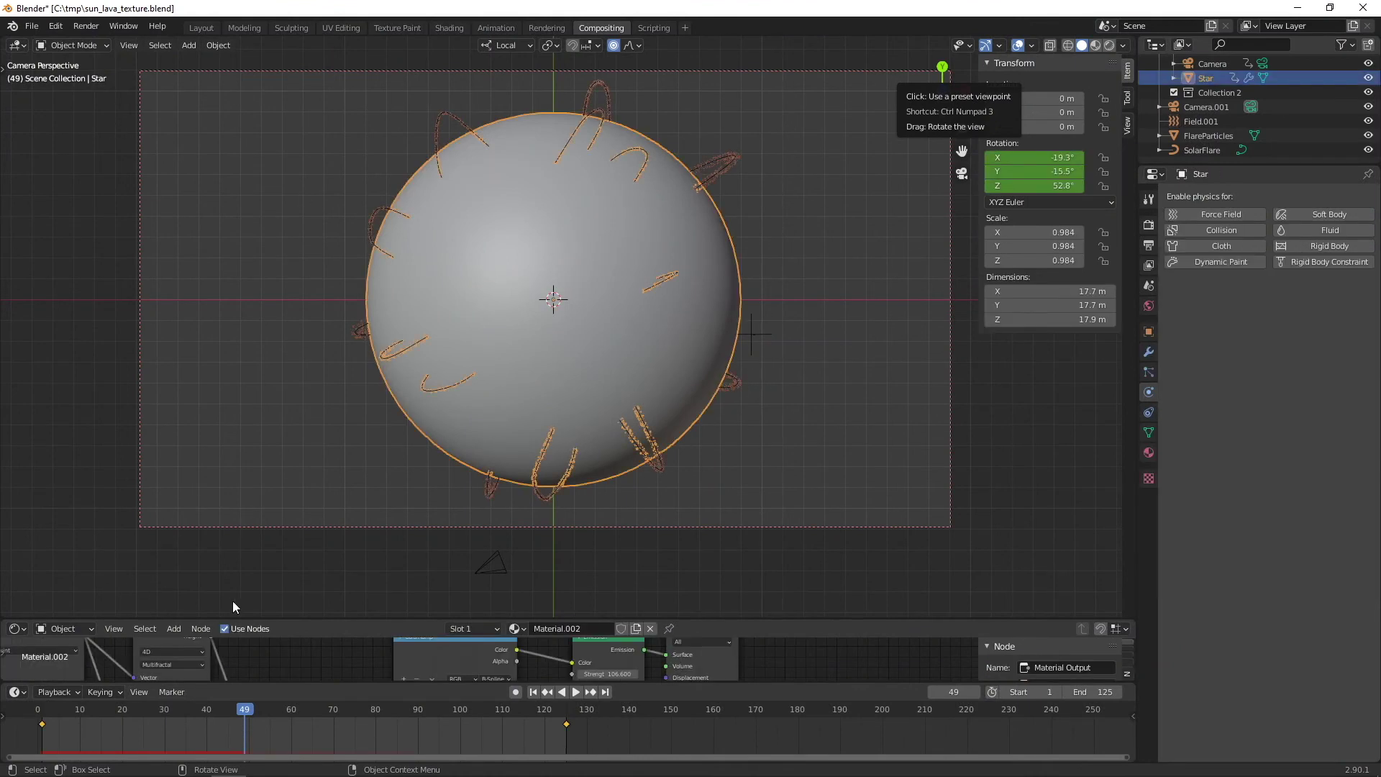
Step: Enlarge the Shader Editor, centre the star's material nodes, and preview in Rendered shading
{"action": "left_click_drag", "start_coordinate": [254, 617], "coordinate": [254, 242]}
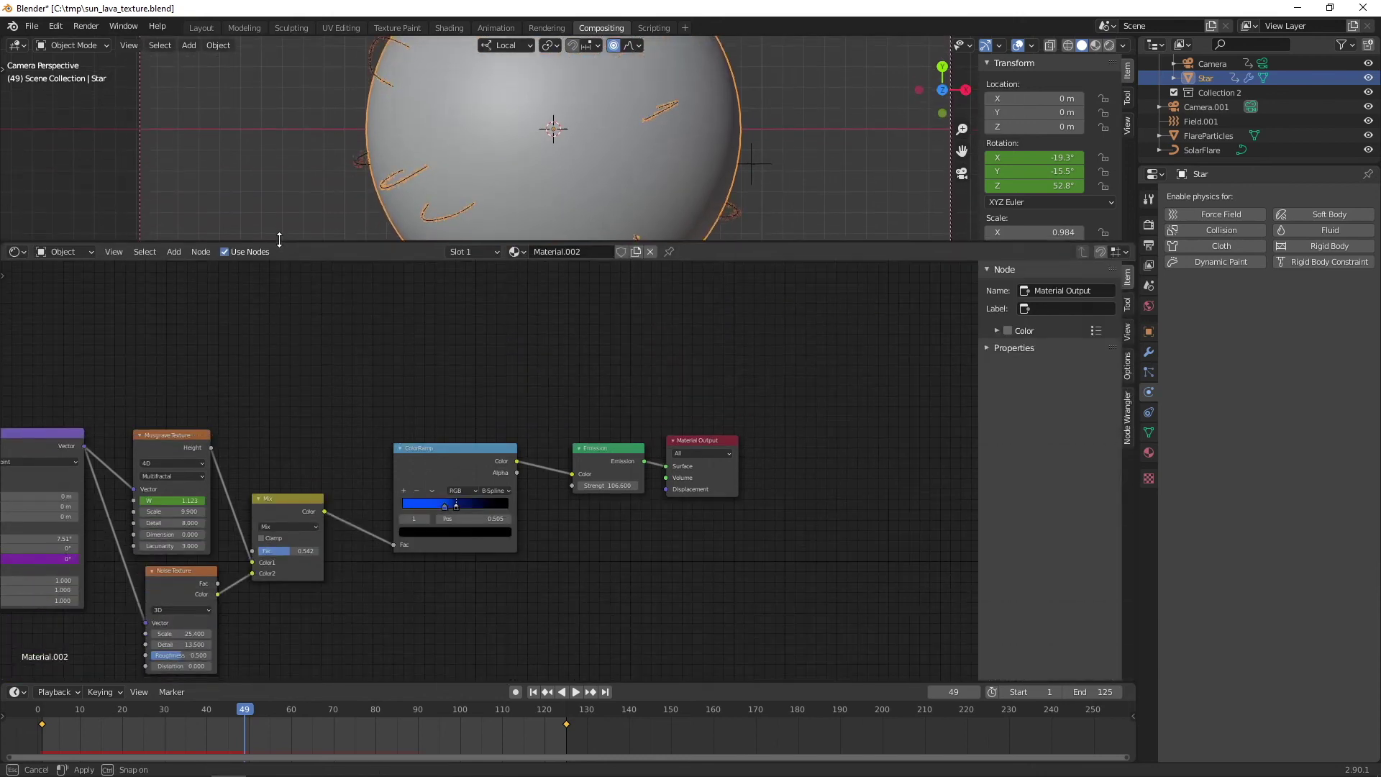
{"action": "middle_click_drag", "start_coordinate": [394, 565], "coordinate": [694, 515]}
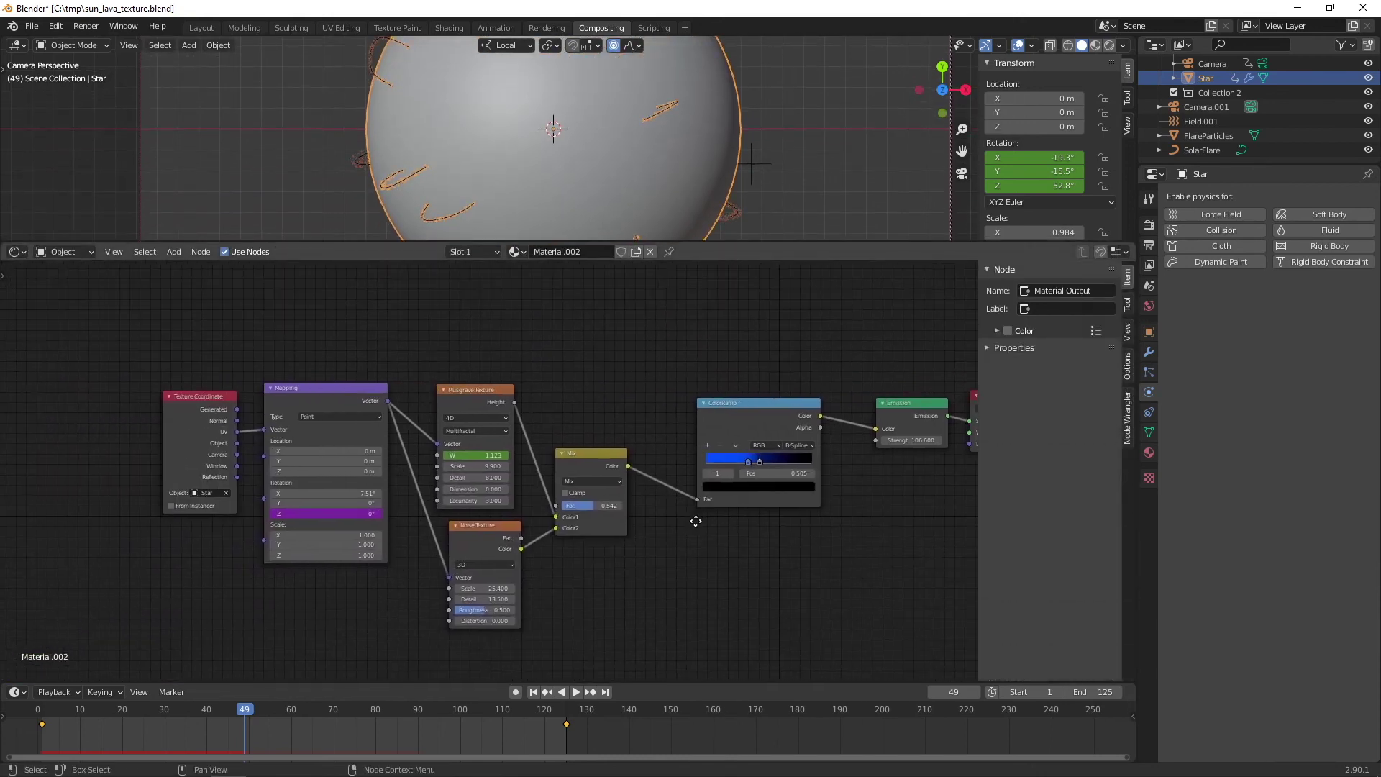
{"action": "scroll", "coordinate": [235, 518], "scroll_direction": "up", "scroll_amount": 2}
{"action": "mouse_move", "coordinate": [235, 518]}
{"action": "middle_mouse_down"}
{"action": "mouse_move", "coordinate": [442, 490]}
{"action": "mouse_move", "coordinate": [260, 477]}
{"action": "middle_mouse_up"}
{"action": "scroll", "coordinate": [303, 410], "scroll_direction": "down", "scroll_amount": 1}
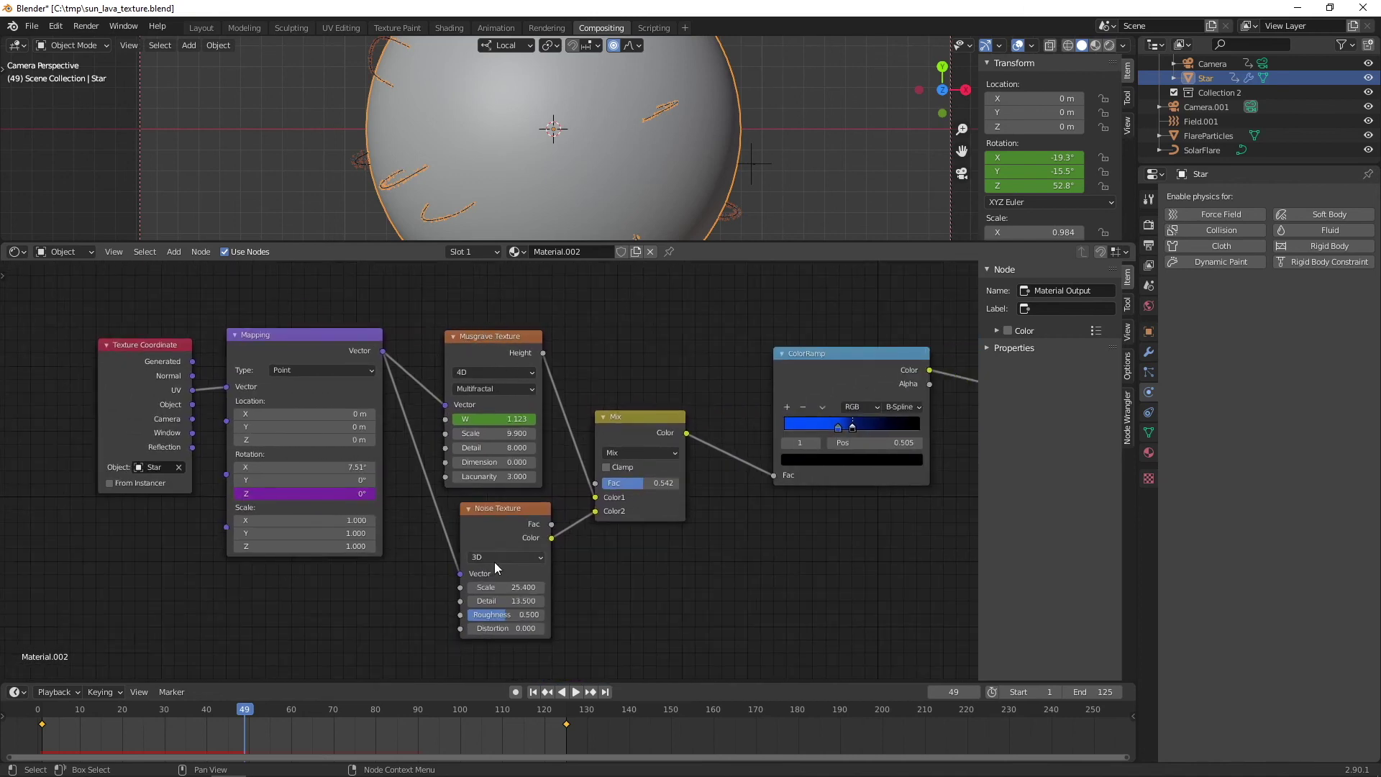
{"action": "left_click", "coordinate": [1110, 44]}
{"action": "scroll", "coordinate": [543, 127], "scroll_direction": "up", "scroll_amount": 5}
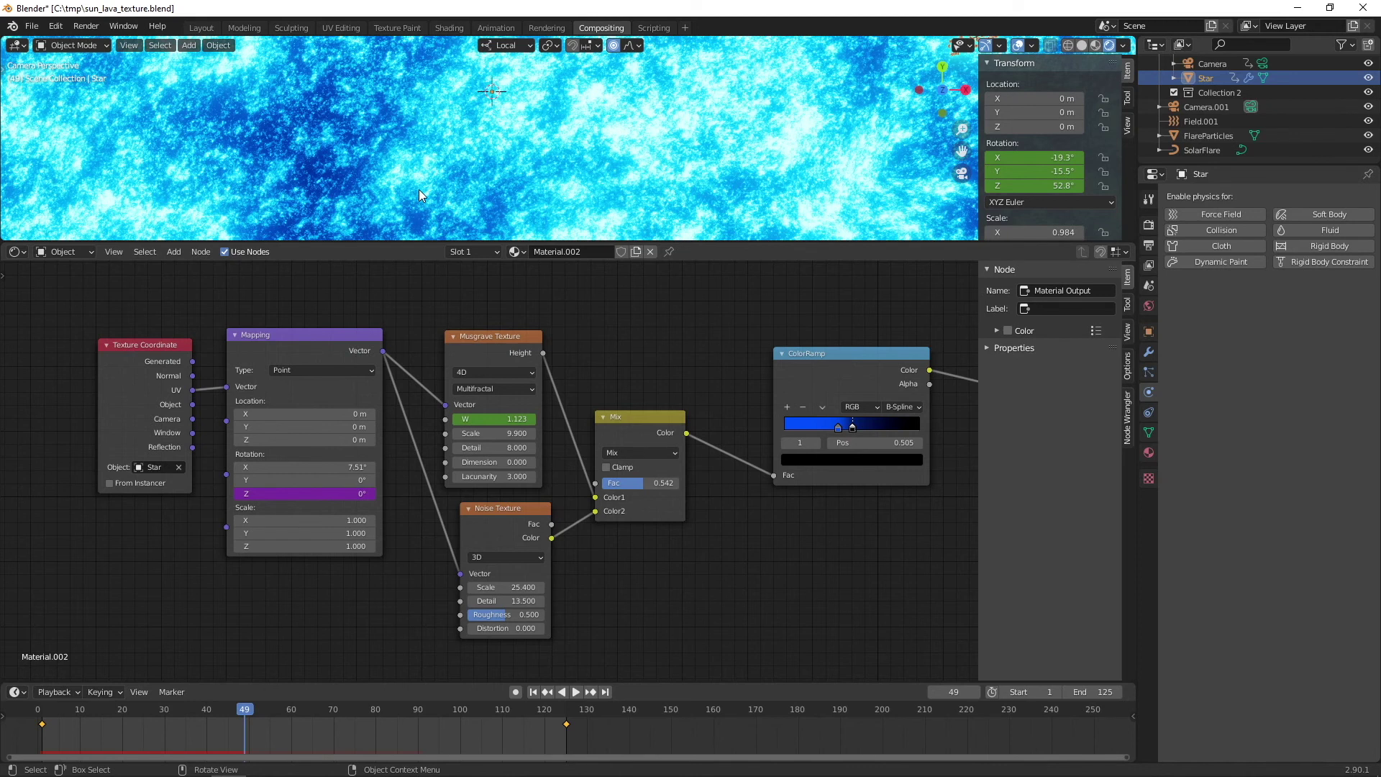
{"action": "mouse_move", "coordinate": [425, 167]}
{"action": "middle_mouse_down"}
{"action": "mouse_move", "coordinate": [477, 144]}
{"action": "mouse_move", "coordinate": [586, 142]}
{"action": "middle_mouse_up"}
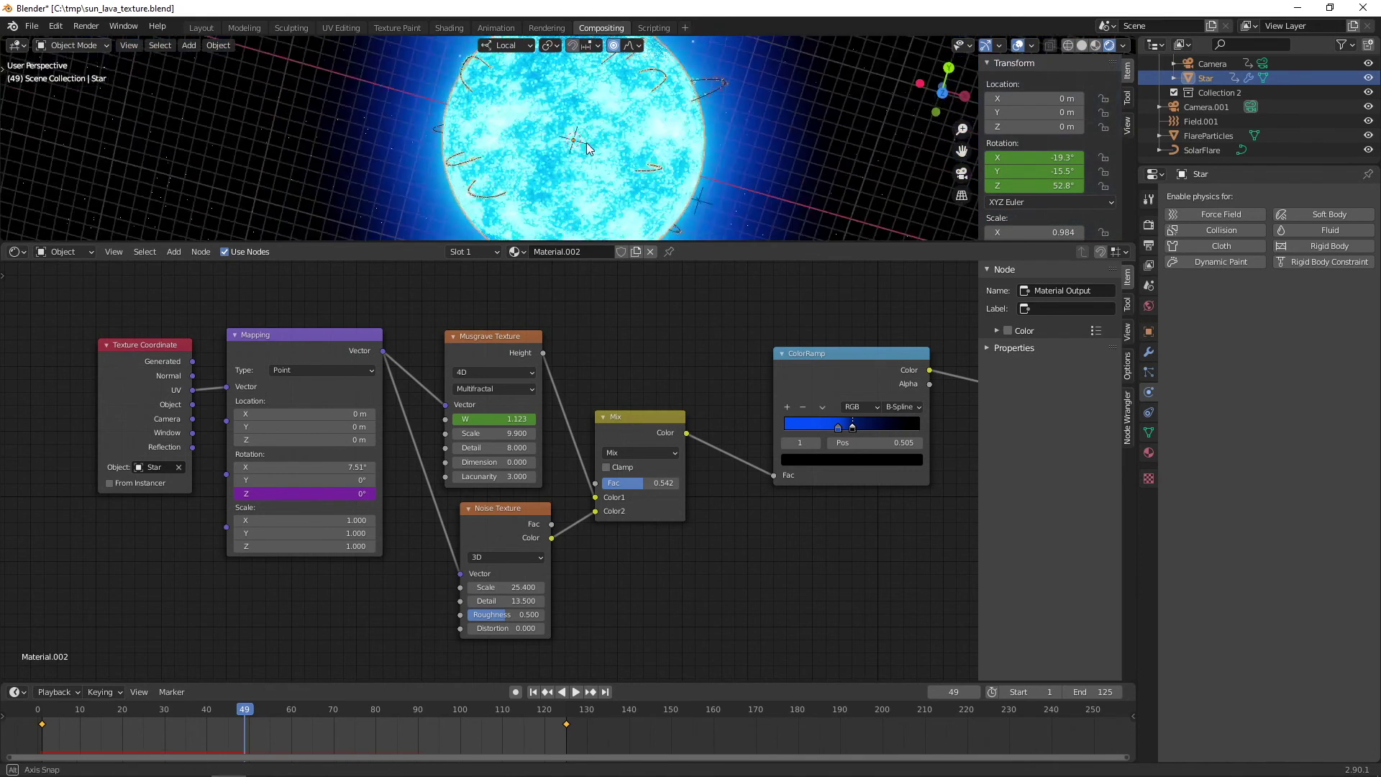
{"action": "scroll", "coordinate": [586, 146], "scroll_direction": "down", "scroll_amount": 3}
{"action": "scroll", "coordinate": [425, 420], "scroll_direction": "up", "scroll_amount": 1}
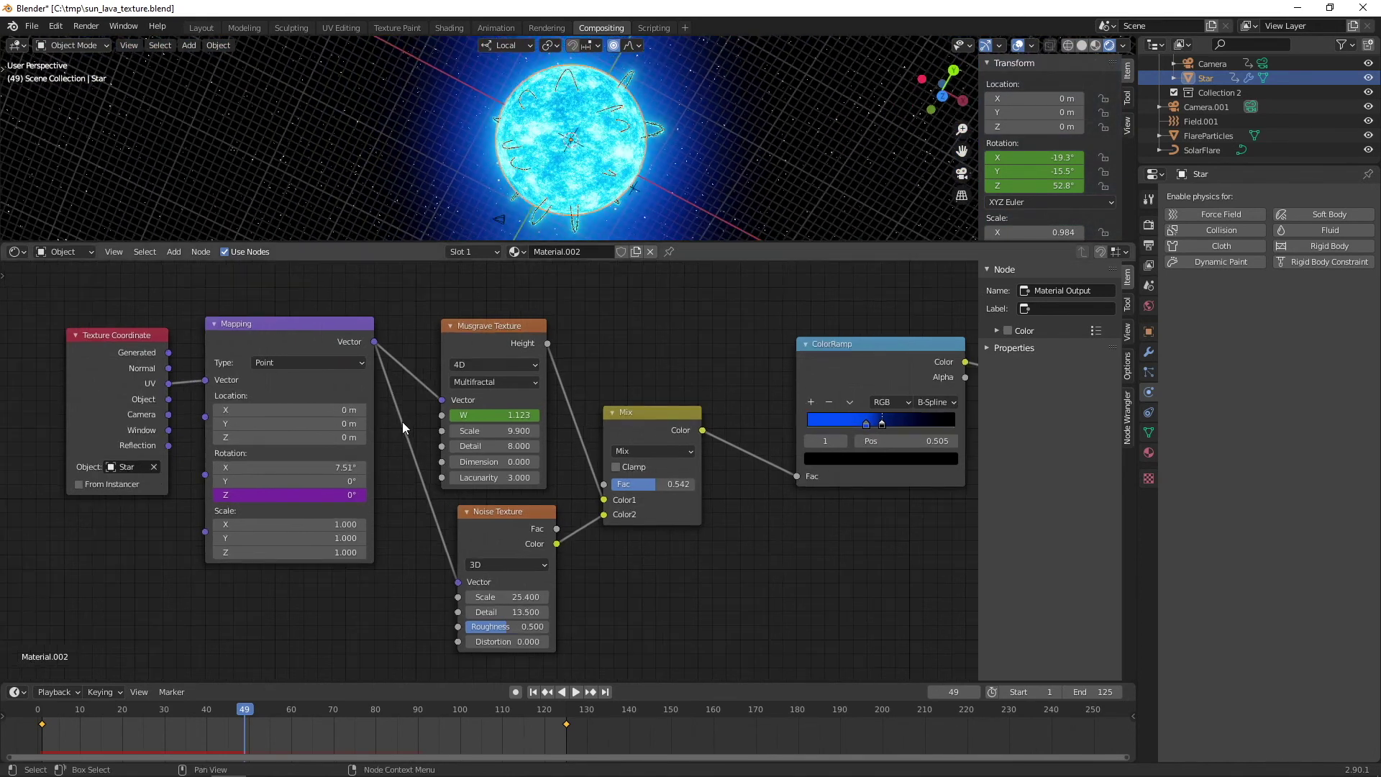
{"action": "scroll", "coordinate": [402, 422], "scroll_direction": "up", "scroll_amount": 1}
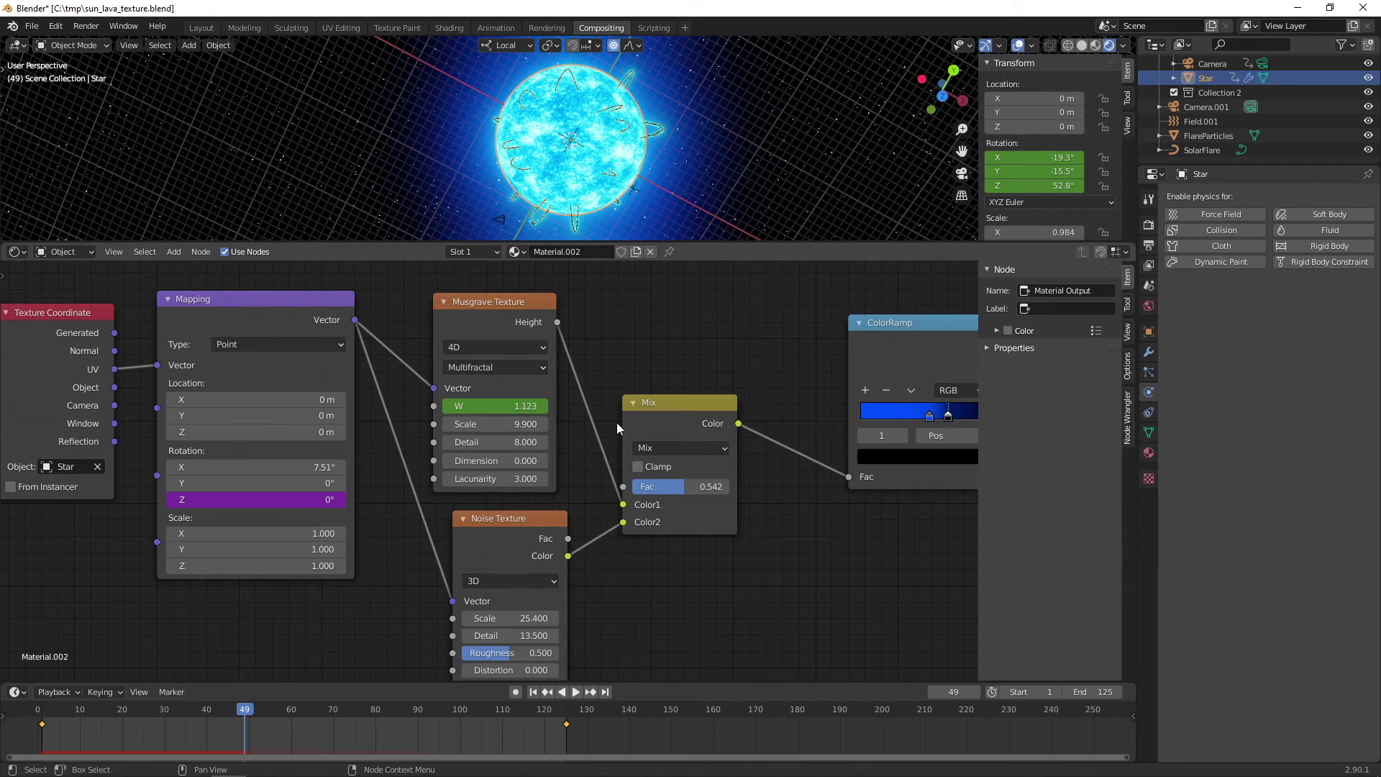
{"action": "middle_click_drag", "start_coordinate": [617, 429], "coordinate": [590, 398]}
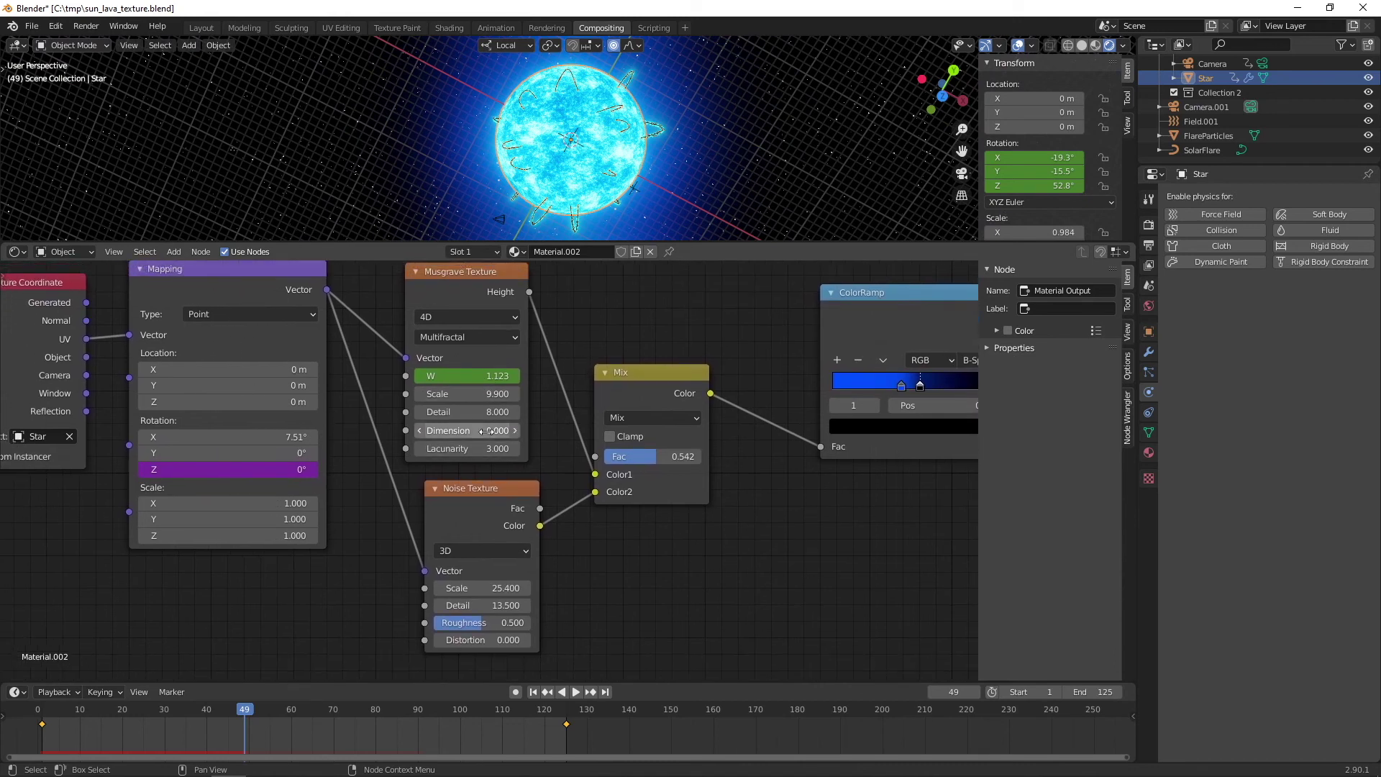
{"action": "middle_click_drag", "start_coordinate": [700, 551], "coordinate": [643, 549]}
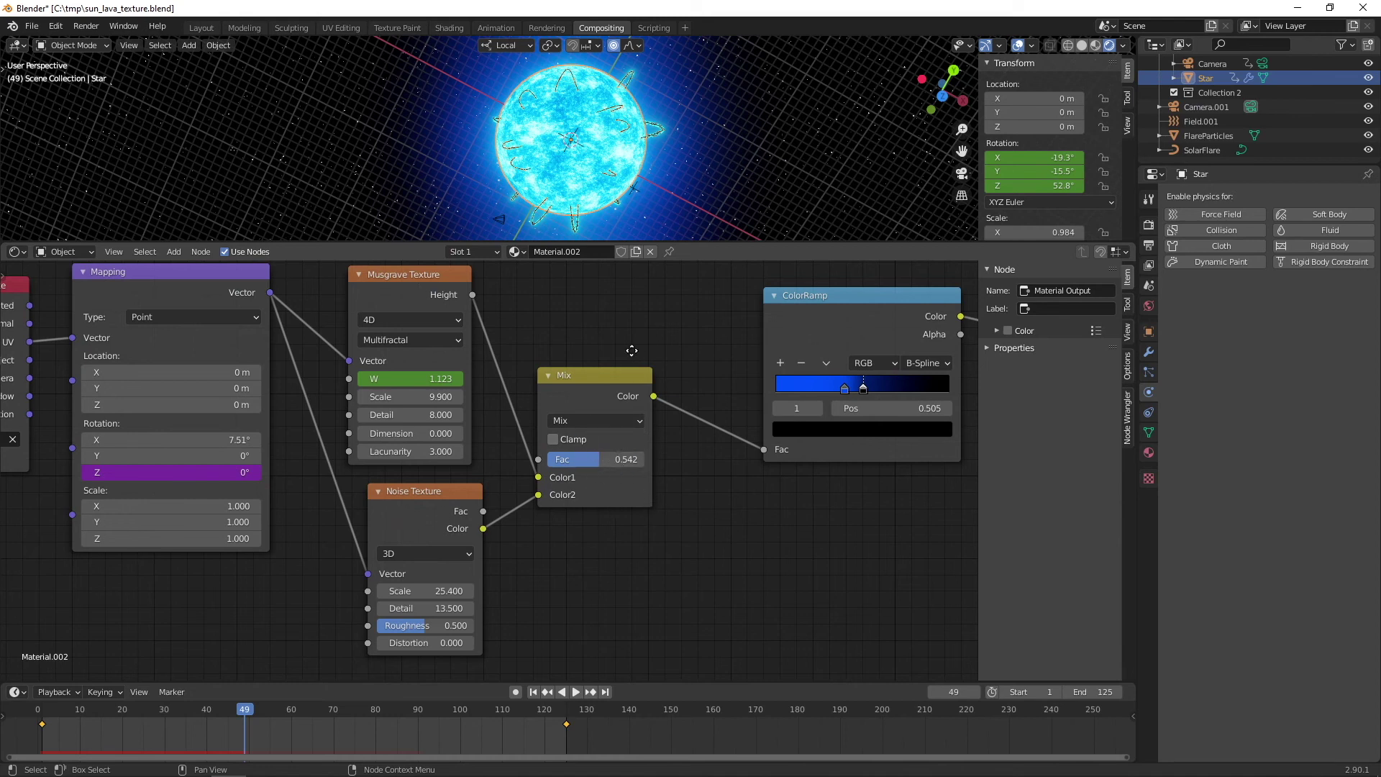
{"action": "left_click_drag", "start_coordinate": [652, 248], "coordinate": [651, 472]}
{"action": "scroll", "coordinate": [583, 256], "scroll_direction": "up", "scroll_amount": 10}
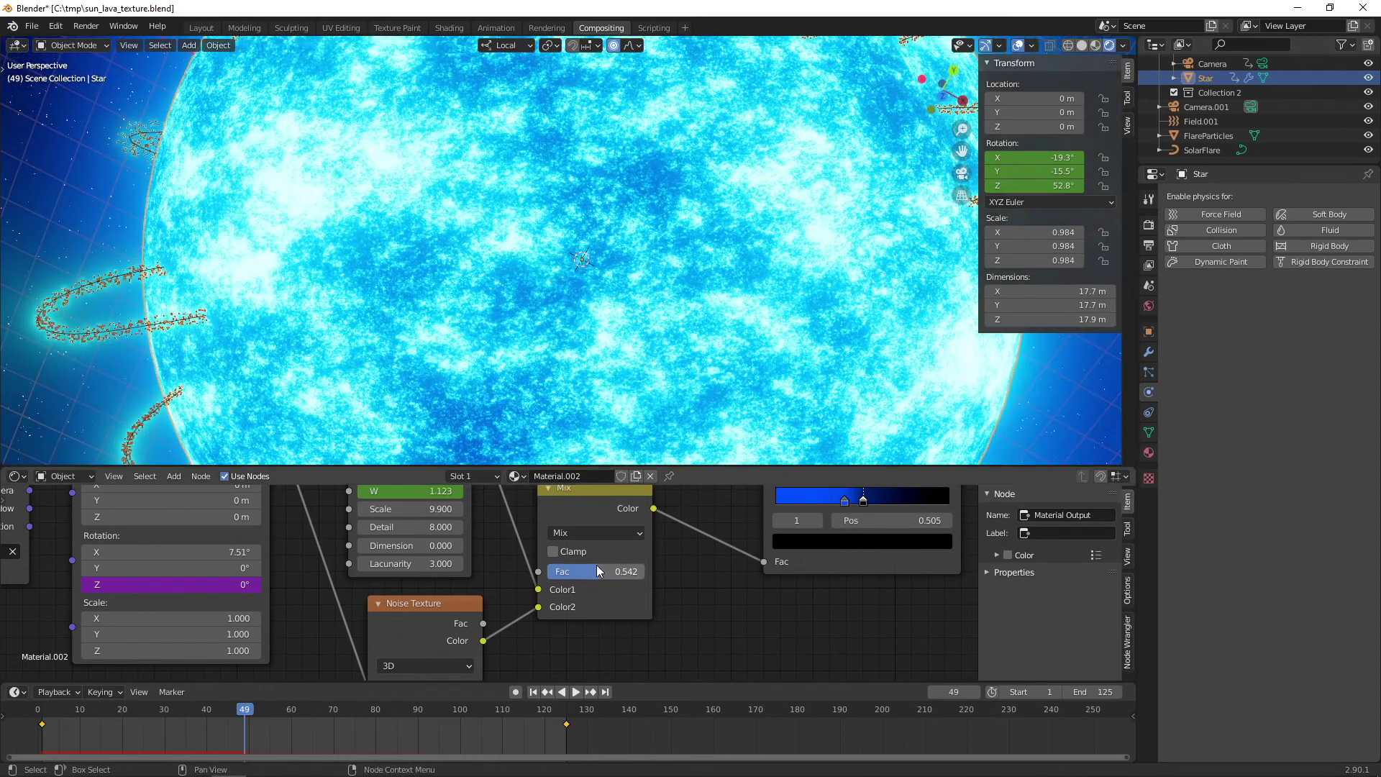
Step: Sweep the Mix node's factor and settle it at 0.525, then view the ColorRamp
{"action": "mouse_move", "coordinate": [597, 571]}
{"action": "left_mouse_down"}
{"action": "mouse_move", "coordinate": [579, 571]}
{"action": "mouse_move", "coordinate": [644, 571]}
{"action": "left_mouse_up"}
{"action": "scroll", "coordinate": [585, 366], "scroll_direction": "down", "scroll_amount": 3}
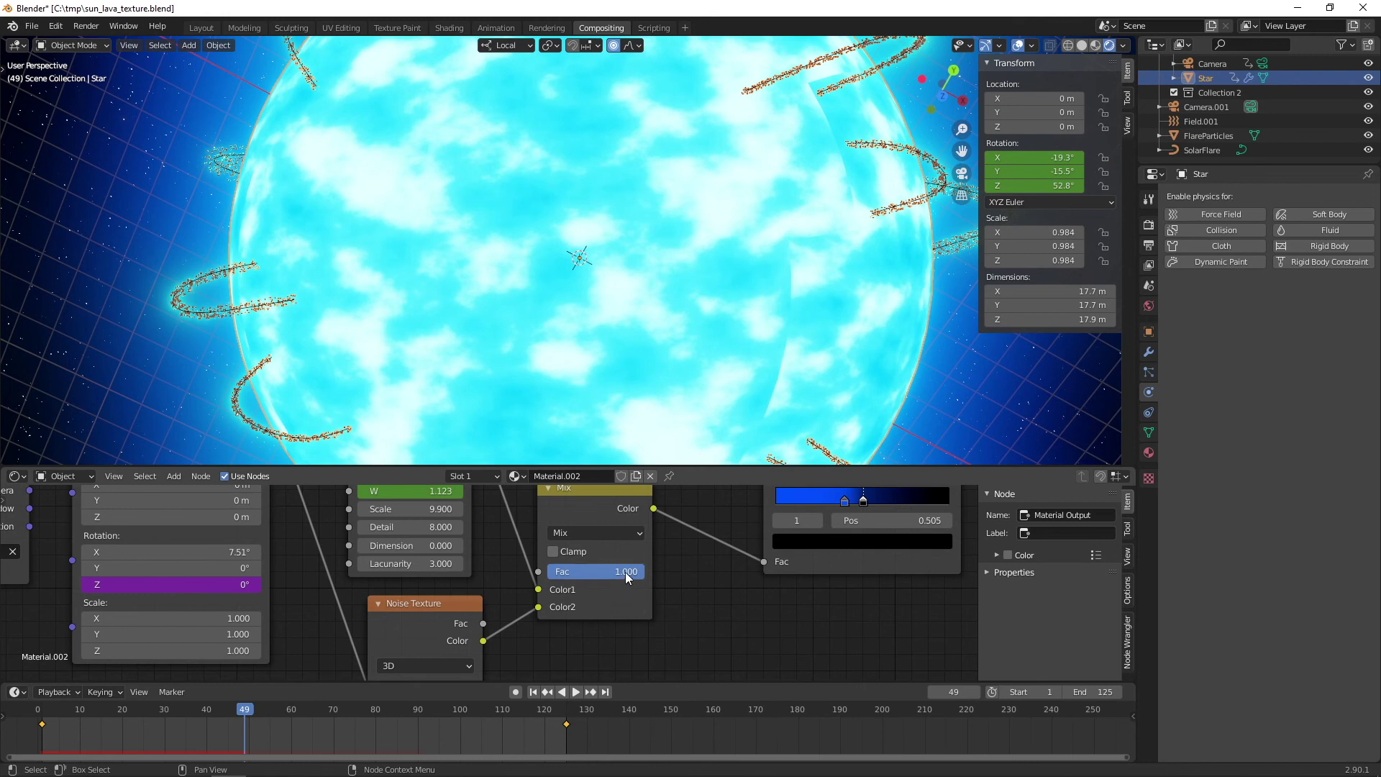
{"action": "left_click_drag", "start_coordinate": [626, 575], "coordinate": [540, 574]}
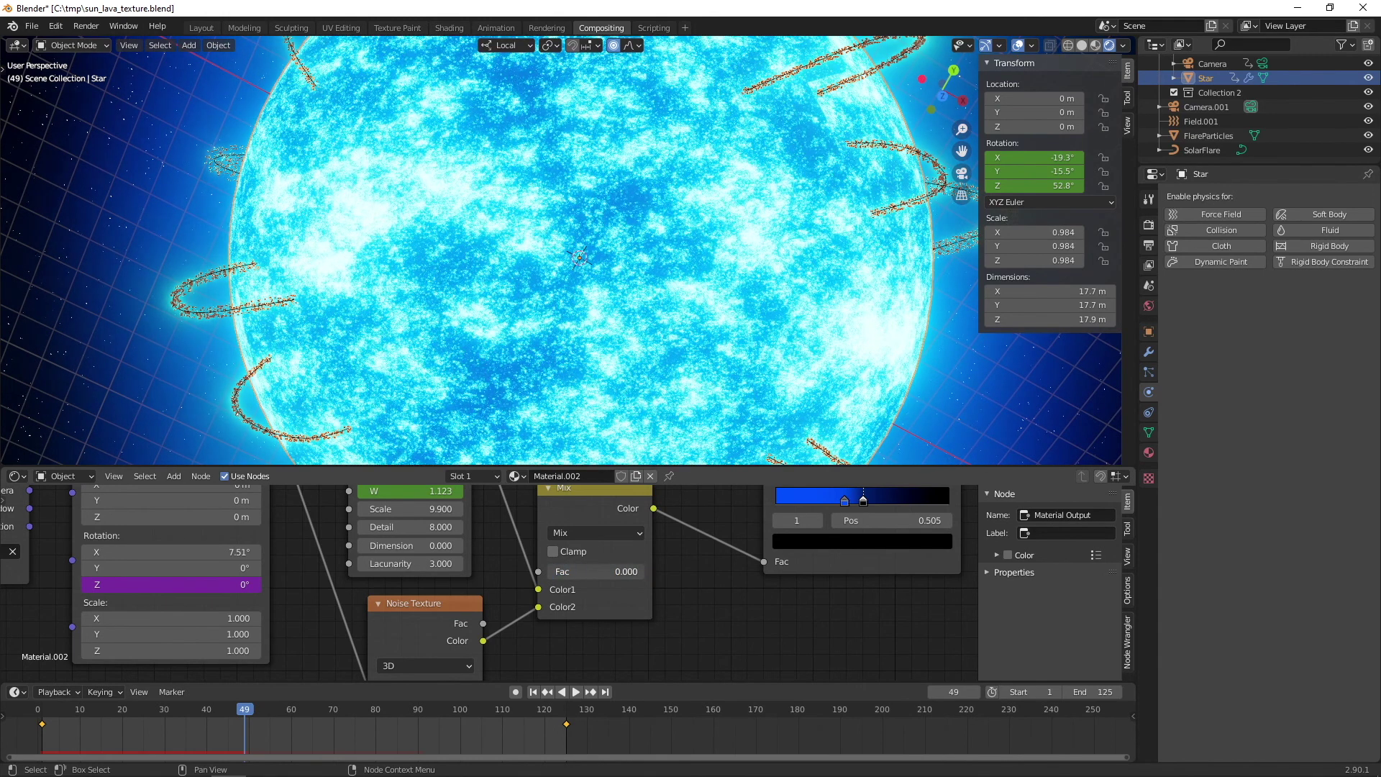
{"action": "left_click_drag", "start_coordinate": [548, 571], "coordinate": [599, 570]}
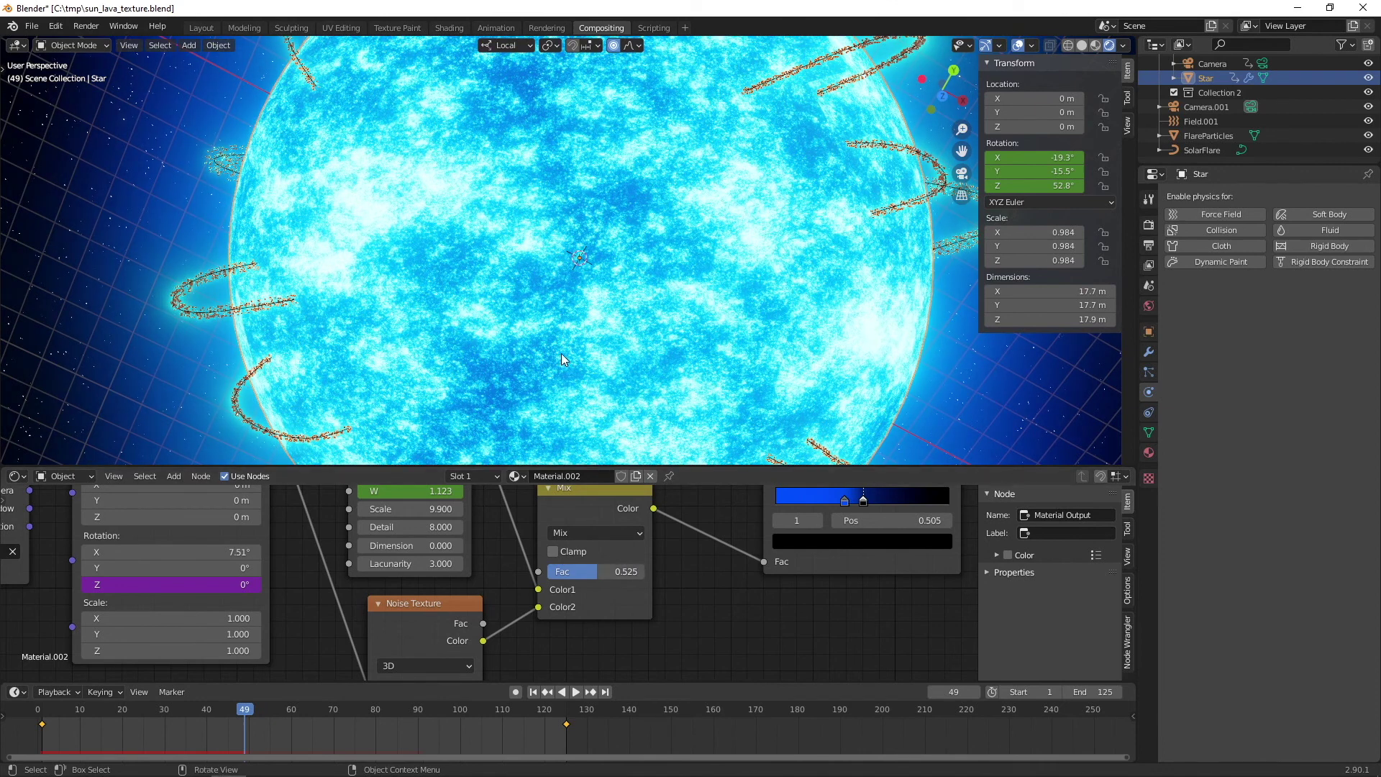
{"action": "scroll", "coordinate": [561, 353], "scroll_direction": "up", "scroll_amount": 5}
{"action": "scroll", "coordinate": [567, 302], "scroll_direction": "down", "scroll_amount": 3}
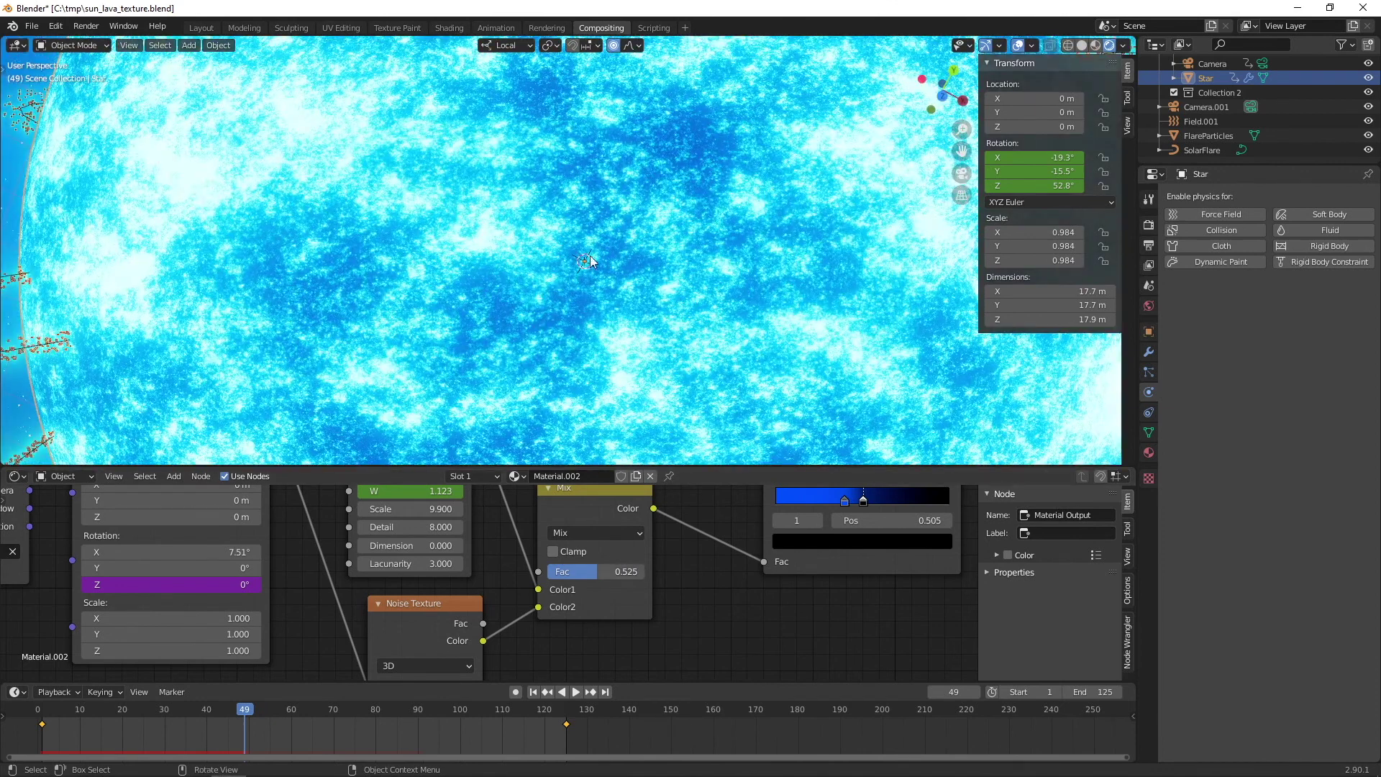
{"action": "middle_click_drag", "start_coordinate": [762, 518], "coordinate": [469, 582]}
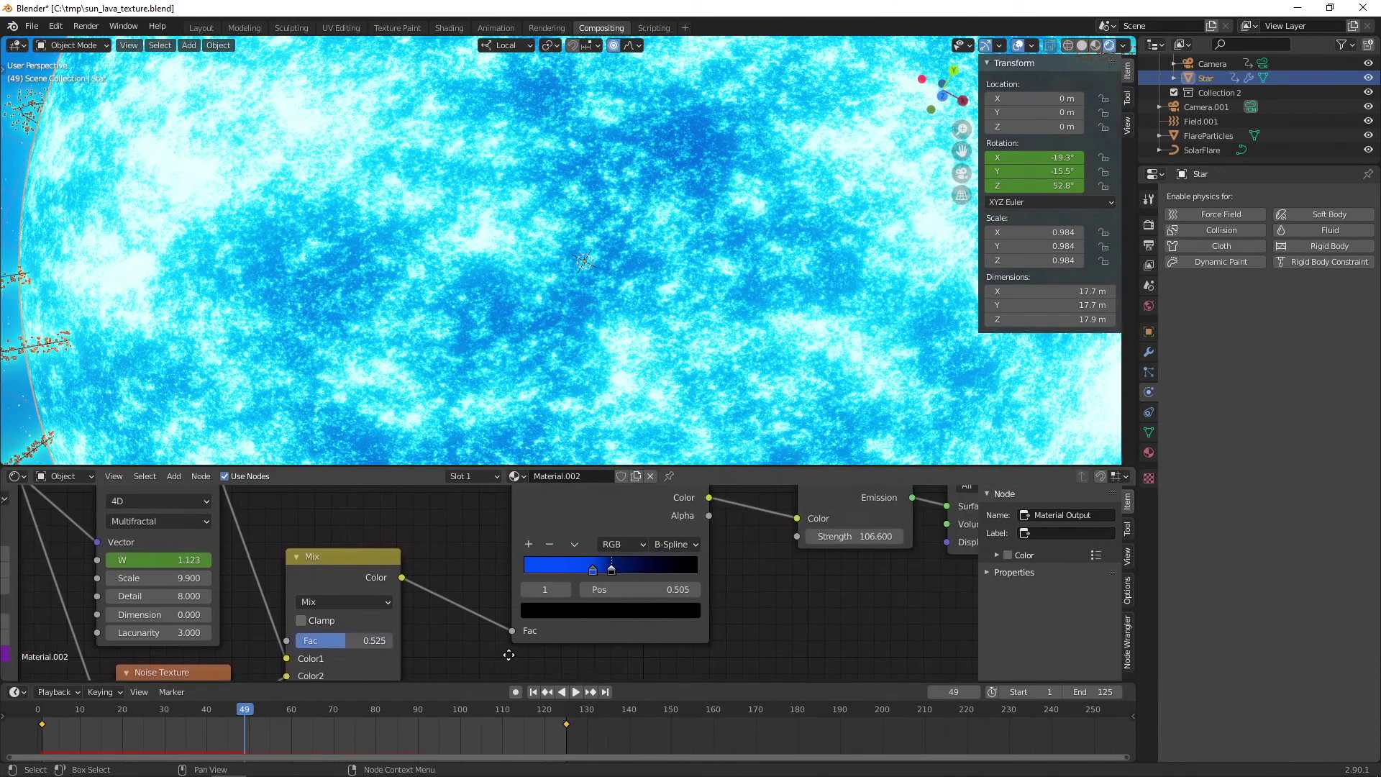
{"action": "scroll", "coordinate": [469, 582], "scroll_direction": "down", "scroll_amount": 1}
{"action": "scroll", "coordinate": [433, 585], "scroll_direction": "down", "scroll_amount": 1}
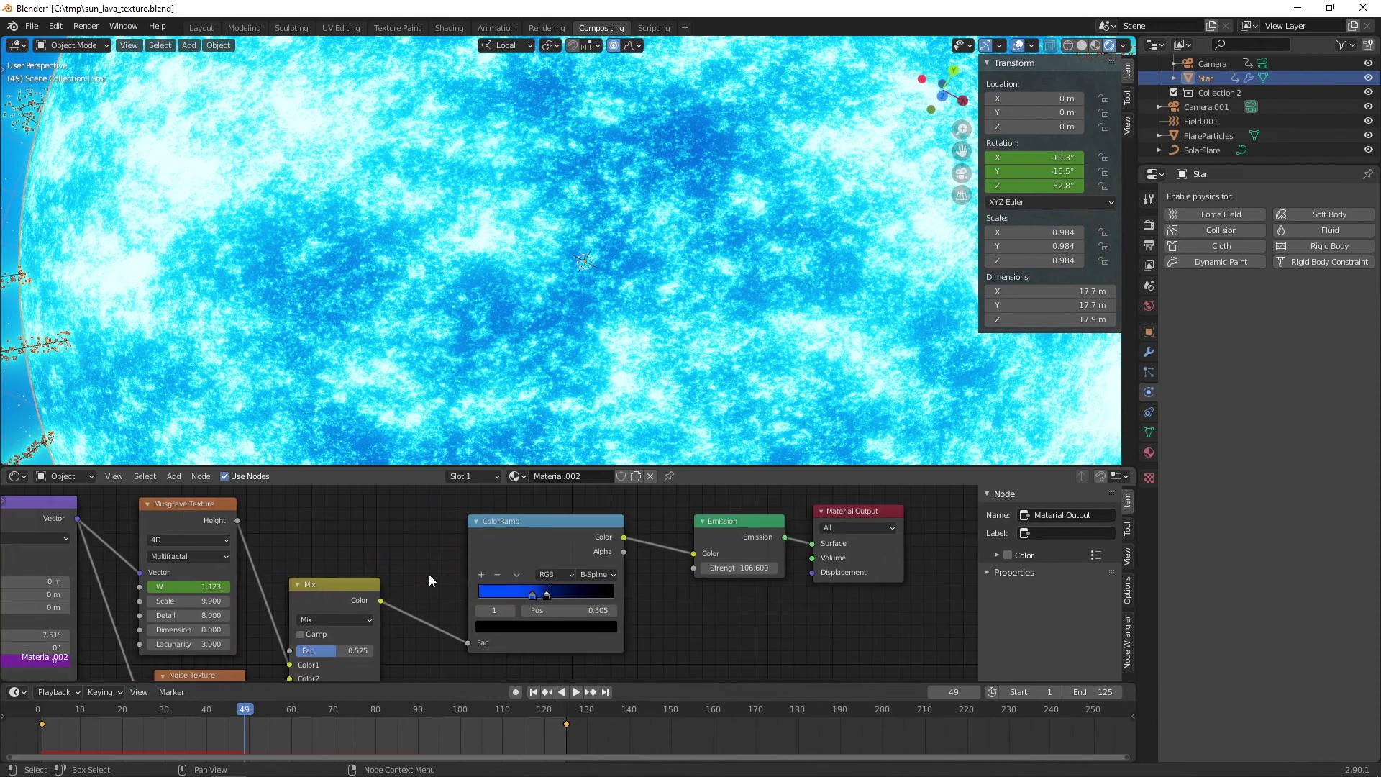
{"action": "scroll", "coordinate": [428, 574], "scroll_direction": "down", "scroll_amount": 1}
Step: Recolour the ColorRamp's first stop to red, then set it back to blue
{"action": "middle_click_drag", "start_coordinate": [412, 547], "coordinate": [424, 542]}
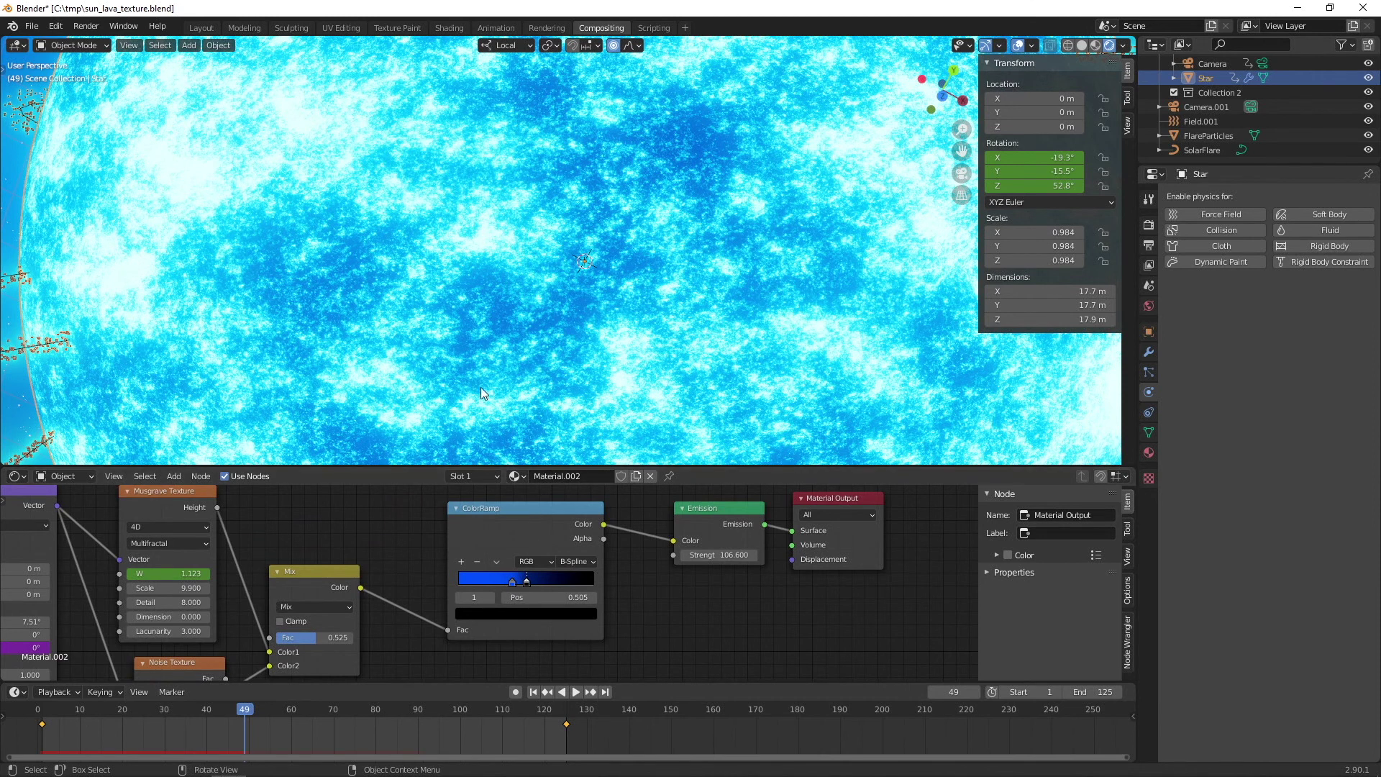
{"action": "scroll", "coordinate": [502, 393], "scroll_direction": "down", "scroll_amount": 5}
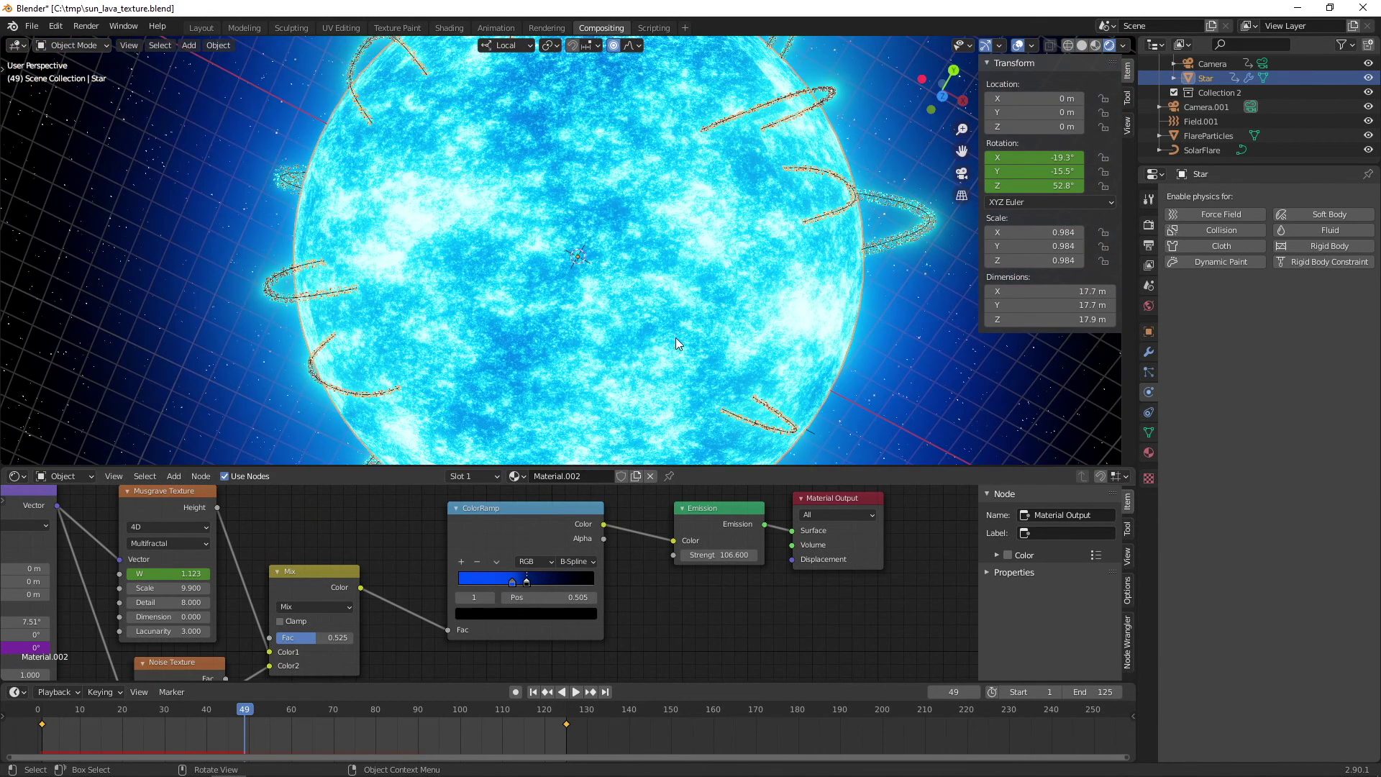
{"action": "left_click", "coordinate": [512, 580]}
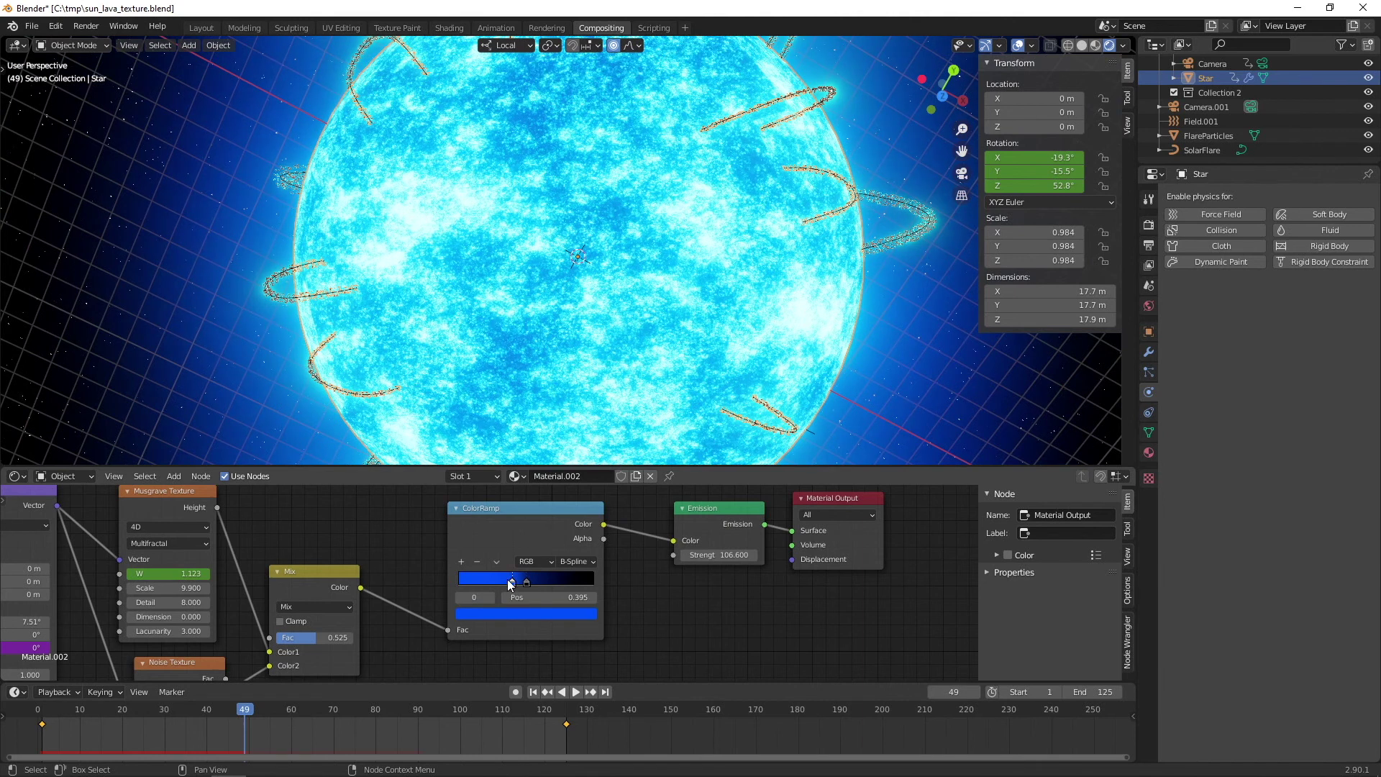
{"action": "left_click", "coordinate": [521, 612]}
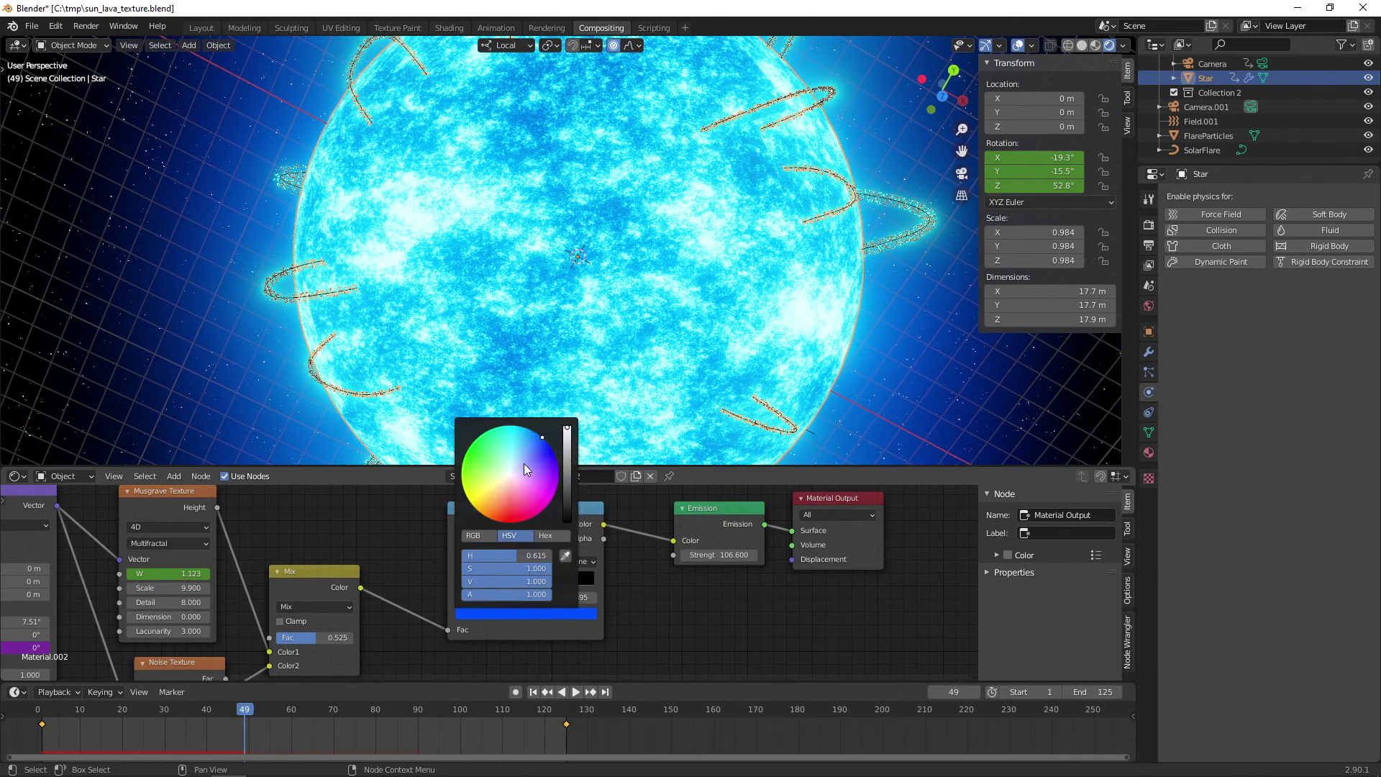
{"action": "left_click_drag", "start_coordinate": [525, 466], "coordinate": [506, 523]}
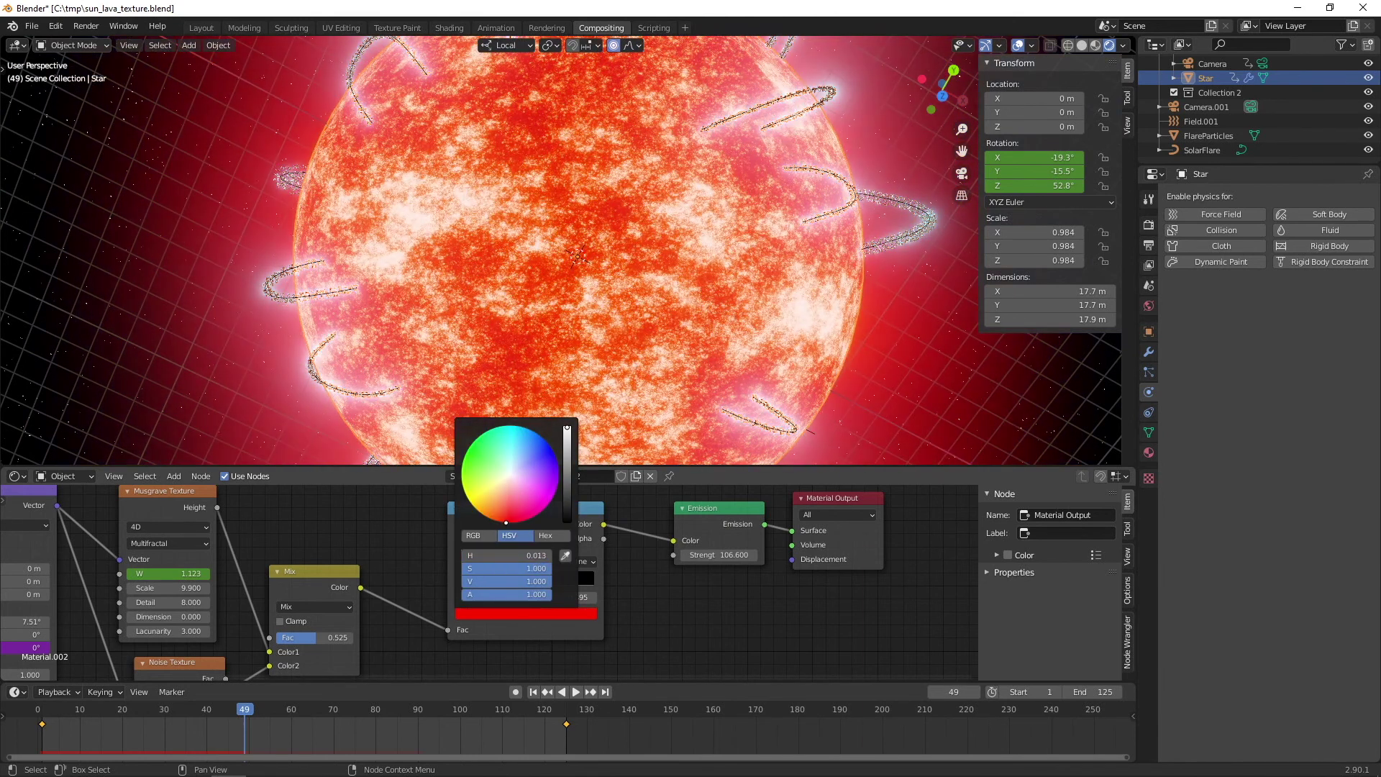
{"action": "mouse_move", "coordinate": [507, 523]}
{"action": "left_mouse_down"}
{"action": "mouse_move", "coordinate": [495, 516]}
{"action": "mouse_move", "coordinate": [510, 517]}
{"action": "left_mouse_up"}
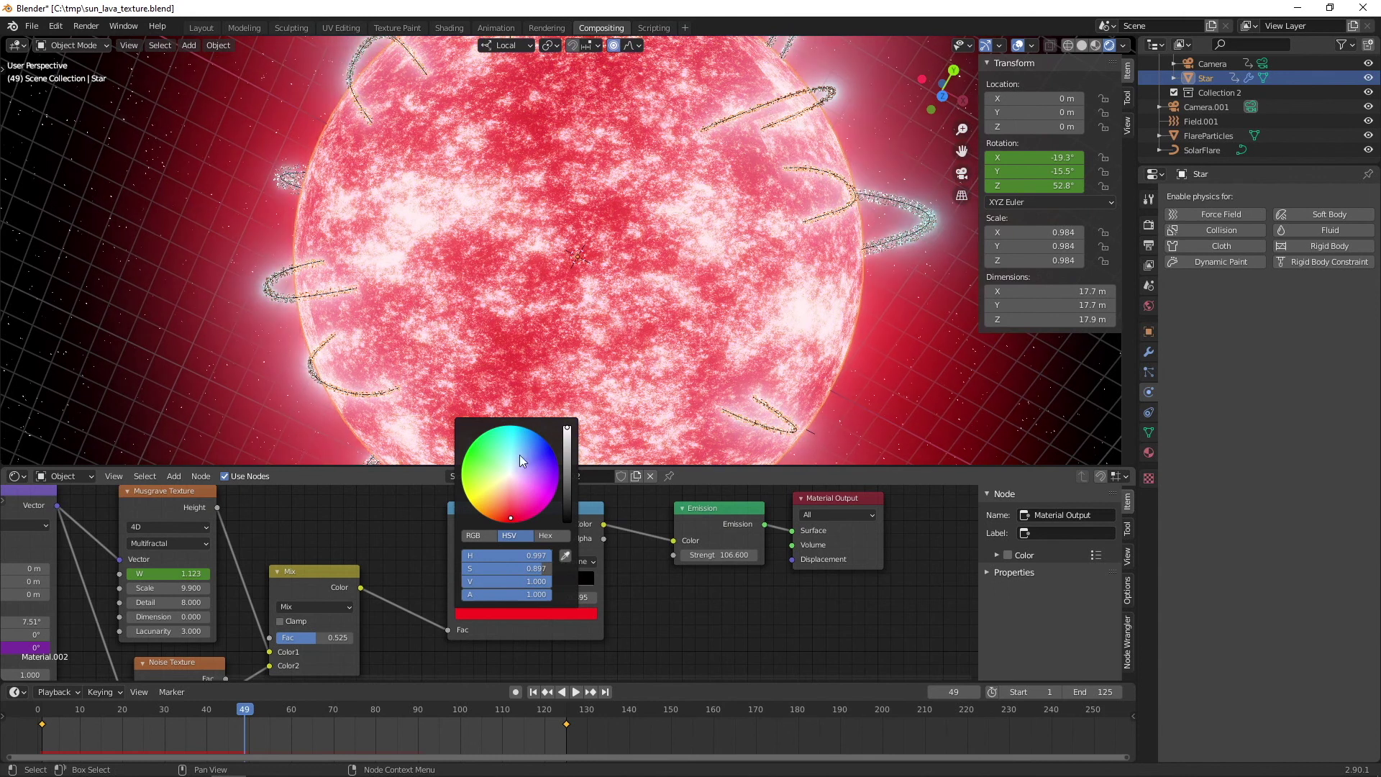
{"action": "left_click", "coordinate": [524, 610]}
{"action": "left_click_drag", "start_coordinate": [520, 507], "coordinate": [533, 430]}
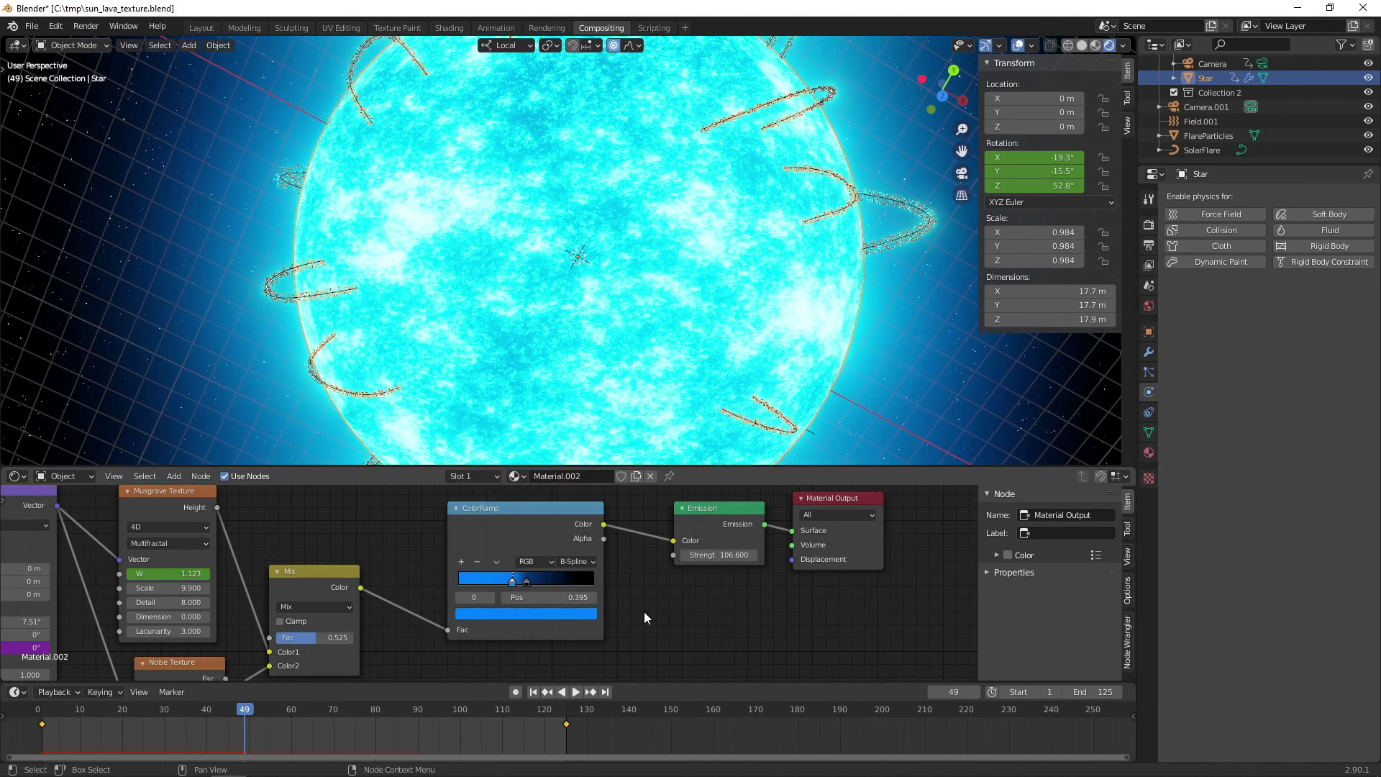
Step: Bring the Emission and output nodes into view, check render settings, and deselect the Star
{"action": "middle_click_drag", "start_coordinate": [644, 605], "coordinate": [503, 610]}
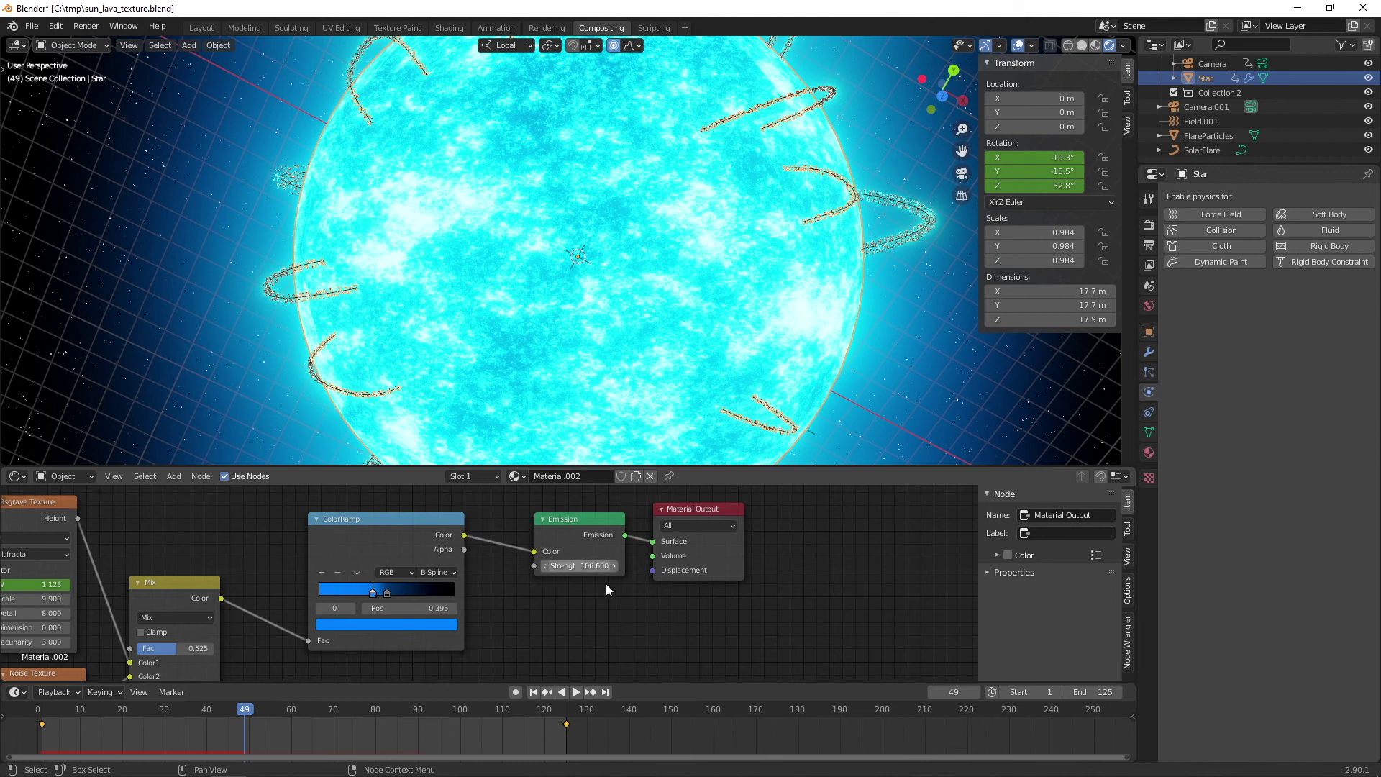
{"action": "middle_click_drag", "start_coordinate": [602, 556], "coordinate": [581, 605]}
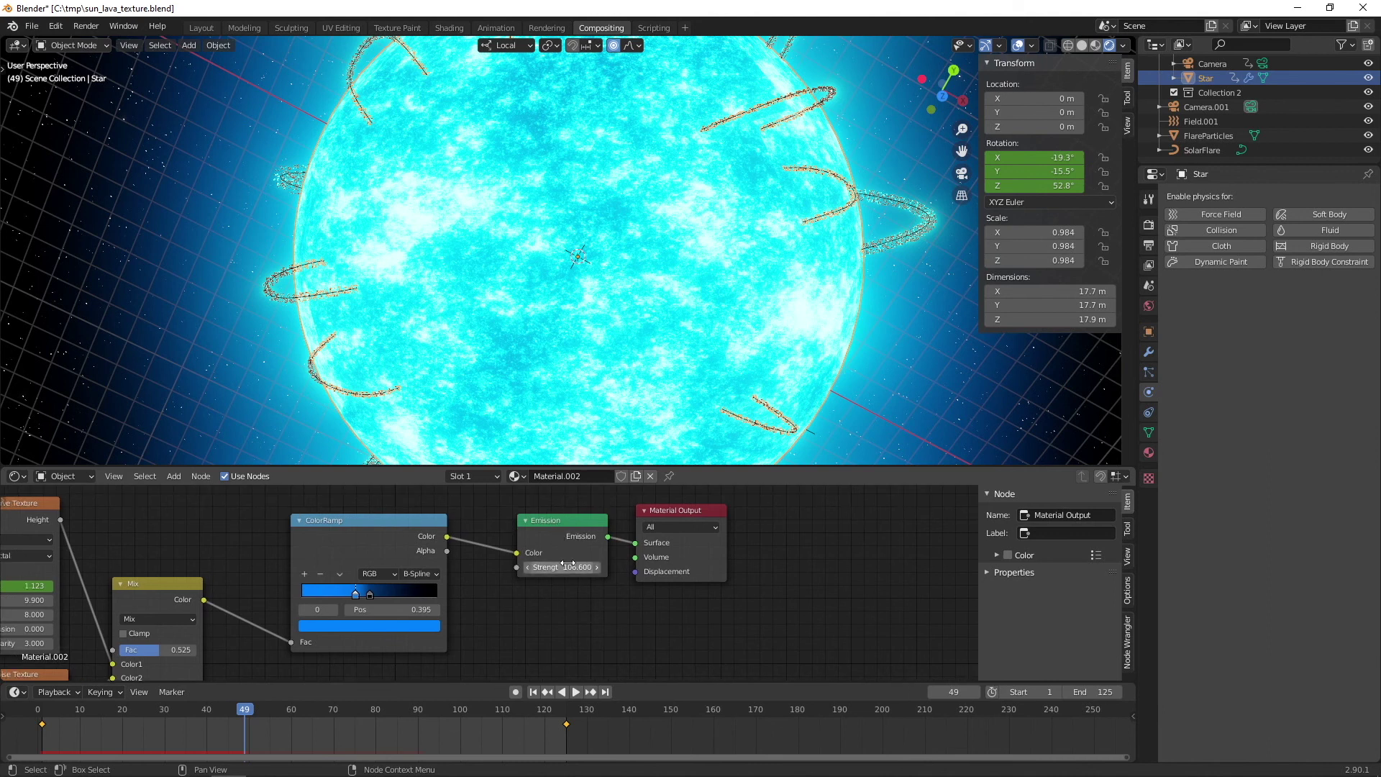
{"action": "scroll", "coordinate": [610, 383], "scroll_direction": "down", "scroll_amount": 3}
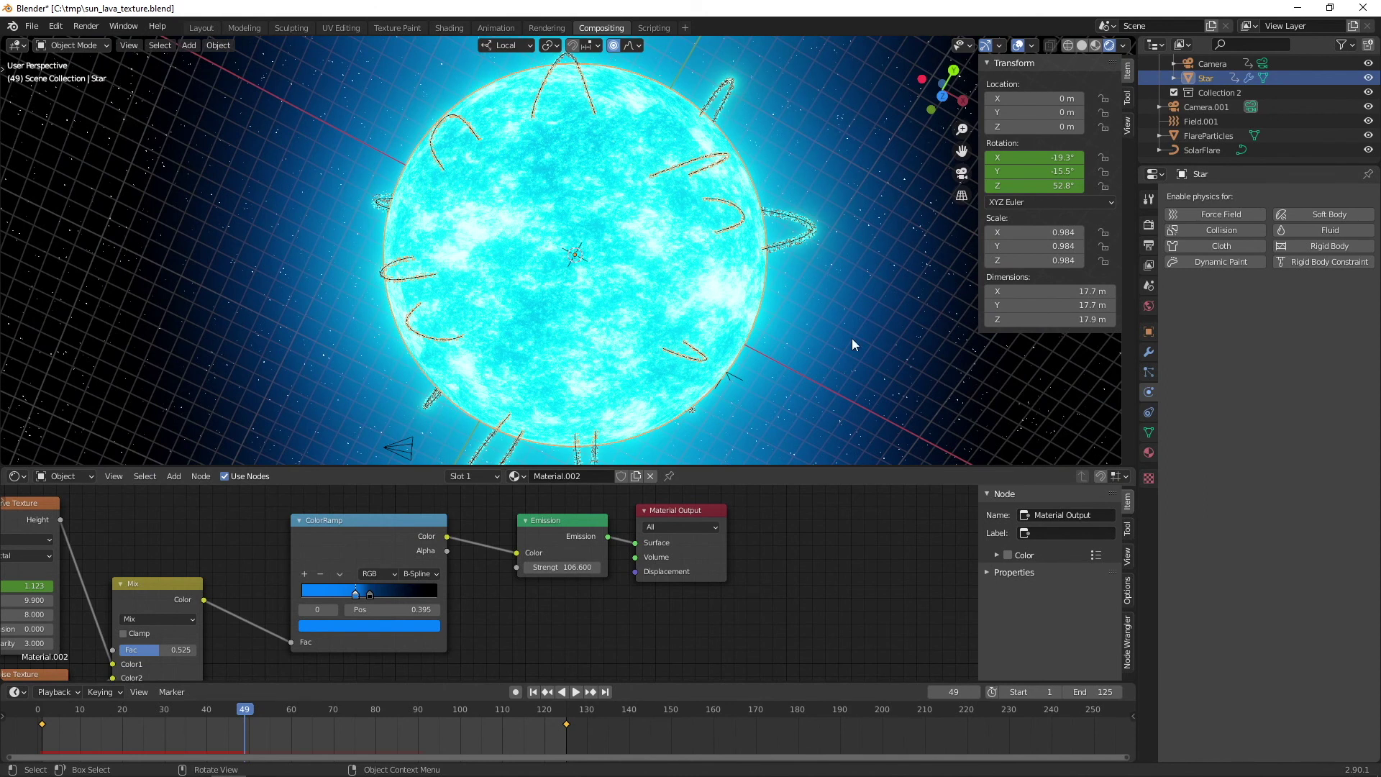
{"action": "left_click", "coordinate": [1151, 225]}
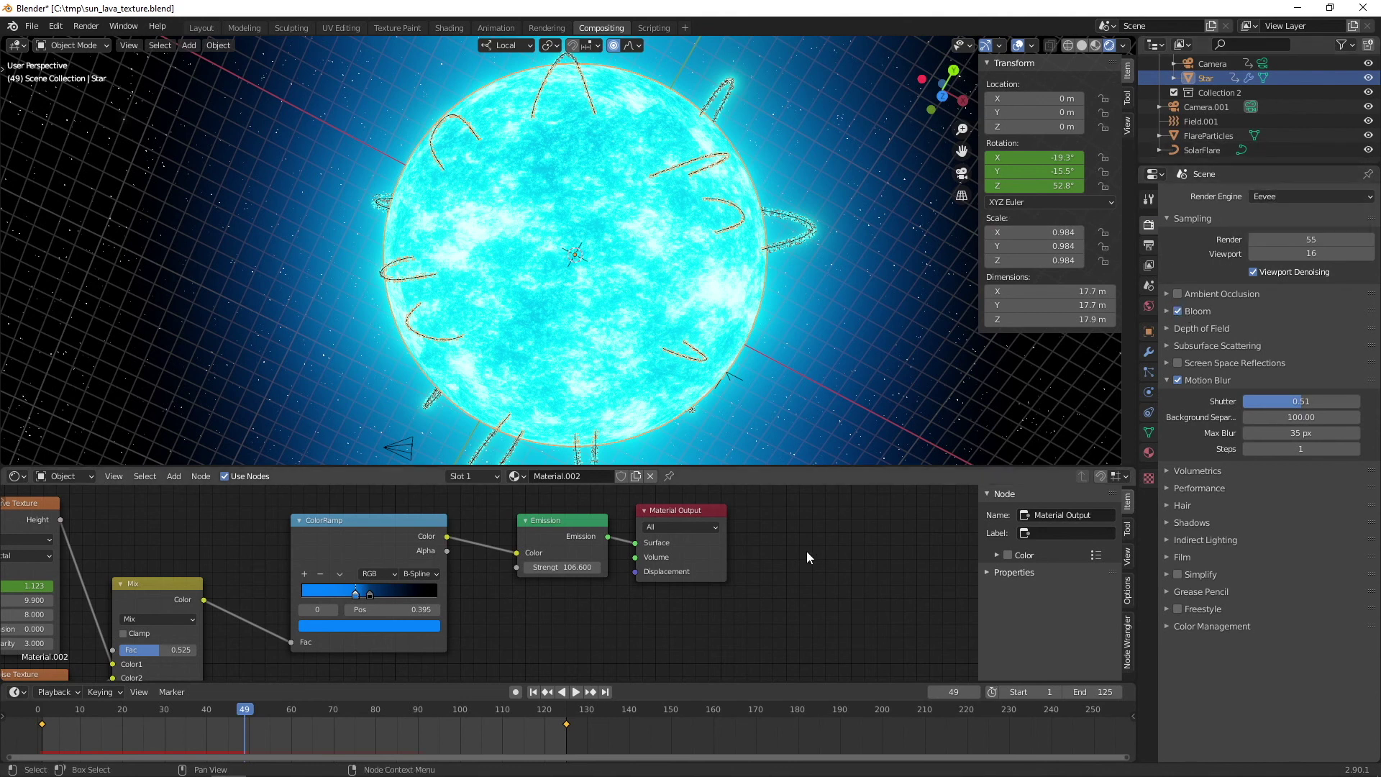
{"action": "middle_click_drag", "start_coordinate": [497, 539], "coordinate": [436, 556]}
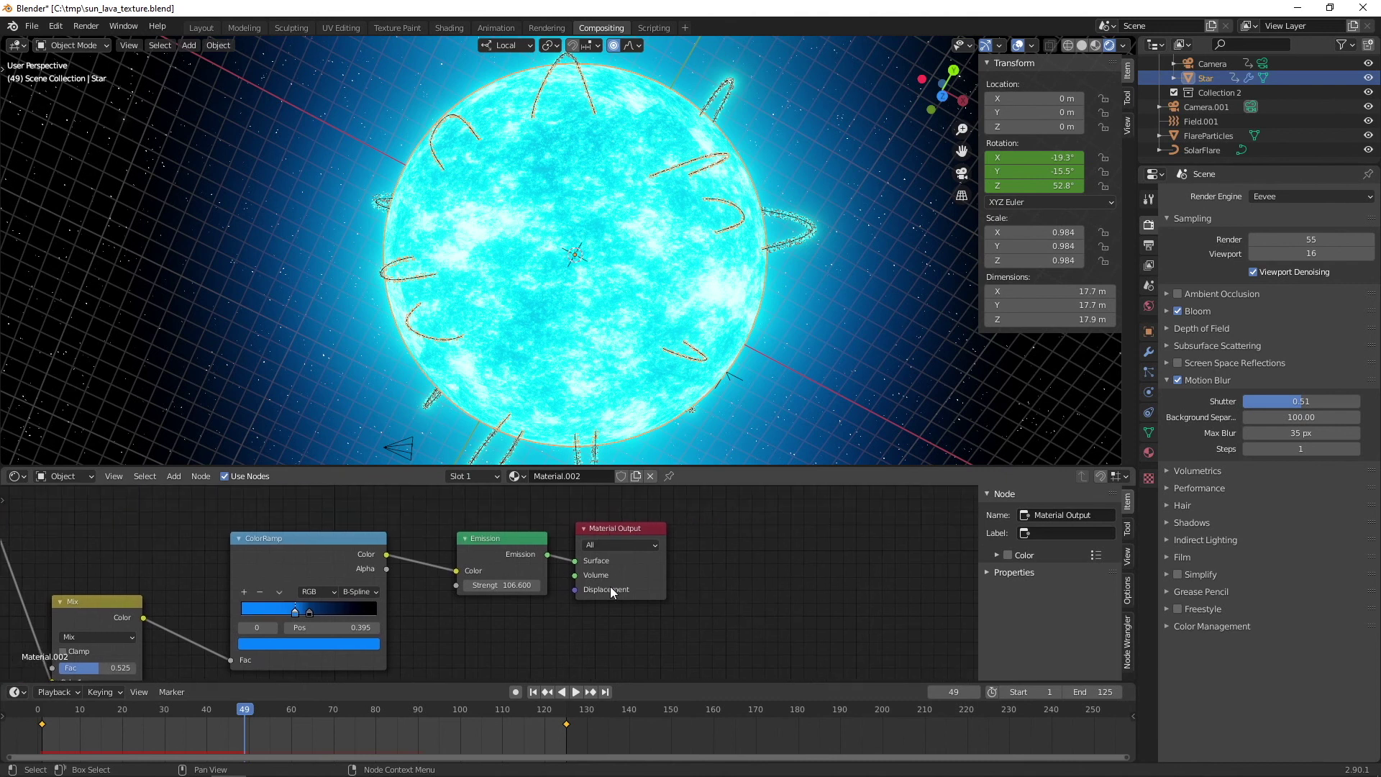
{"action": "left_click", "coordinate": [830, 357]}
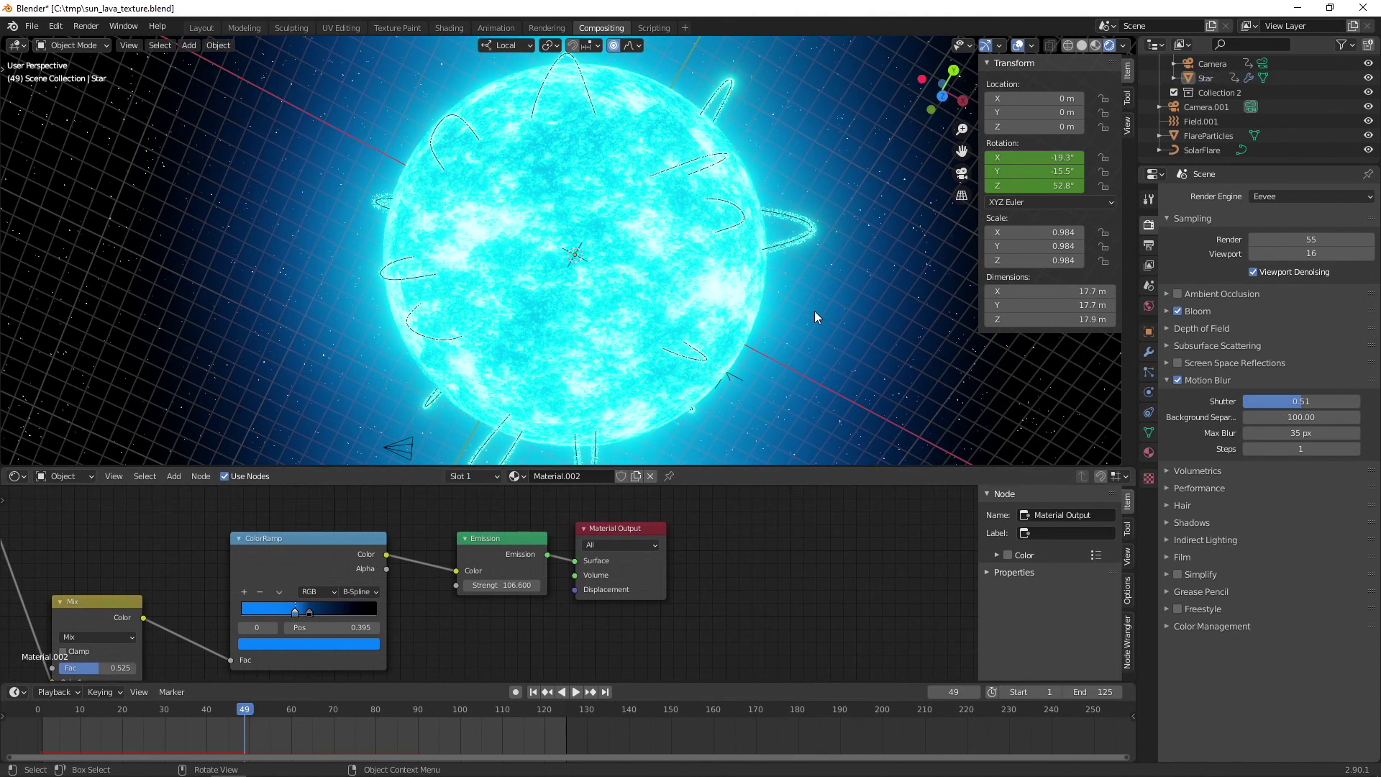
{"action": "scroll", "coordinate": [714, 341], "scroll_direction": "down", "scroll_amount": 1}
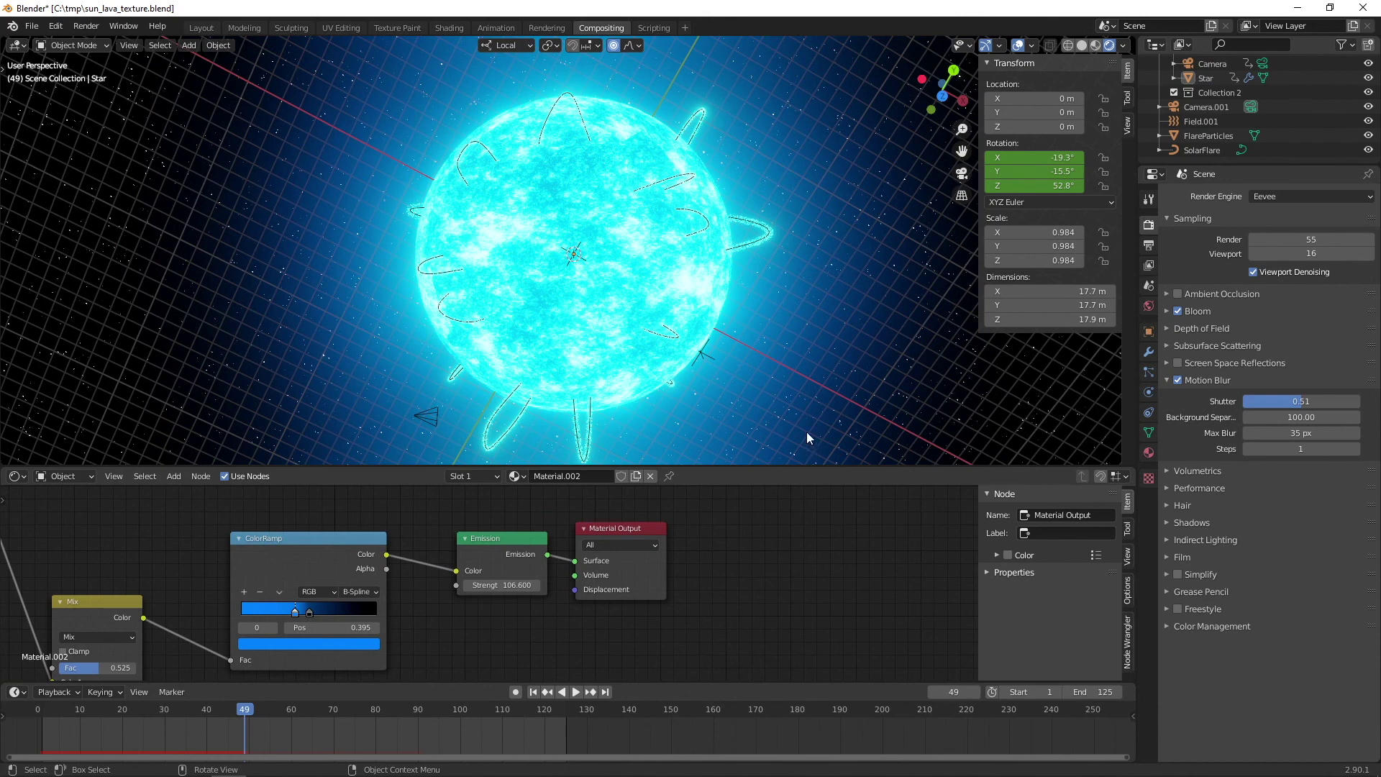
{"action": "scroll", "coordinate": [689, 353], "scroll_direction": "up", "scroll_amount": 5}
{"action": "scroll", "coordinate": [686, 355], "scroll_direction": "down", "scroll_amount": 3}
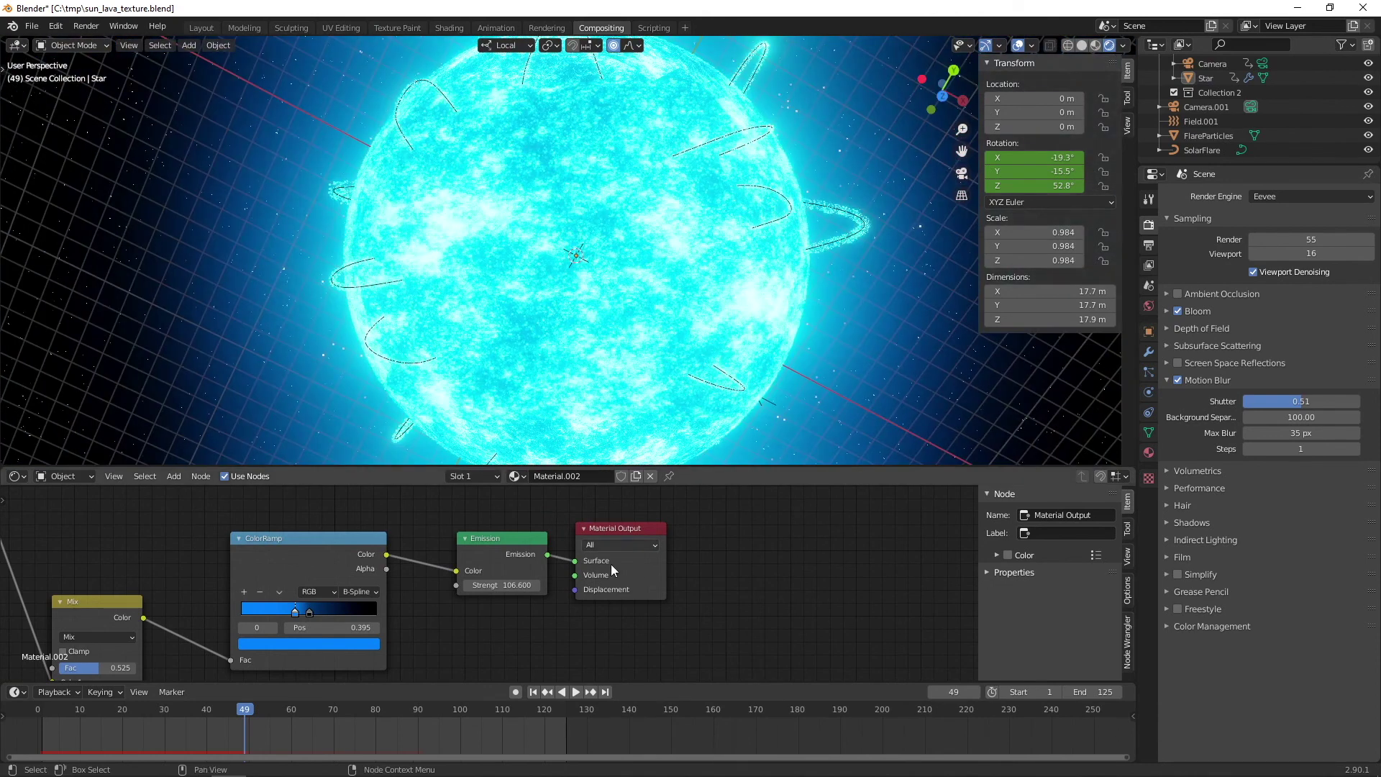
{"action": "scroll", "coordinate": [612, 565], "scroll_direction": "left", "scroll_amount": 4, "text": "ctrl"}
{"action": "scroll", "coordinate": [611, 564], "scroll_direction": "left", "scroll_amount": 2, "text": "ctrl"}
{"action": "scroll", "coordinate": [610, 565], "scroll_direction": "left", "scroll_amount": 5, "text": "ctrl"}
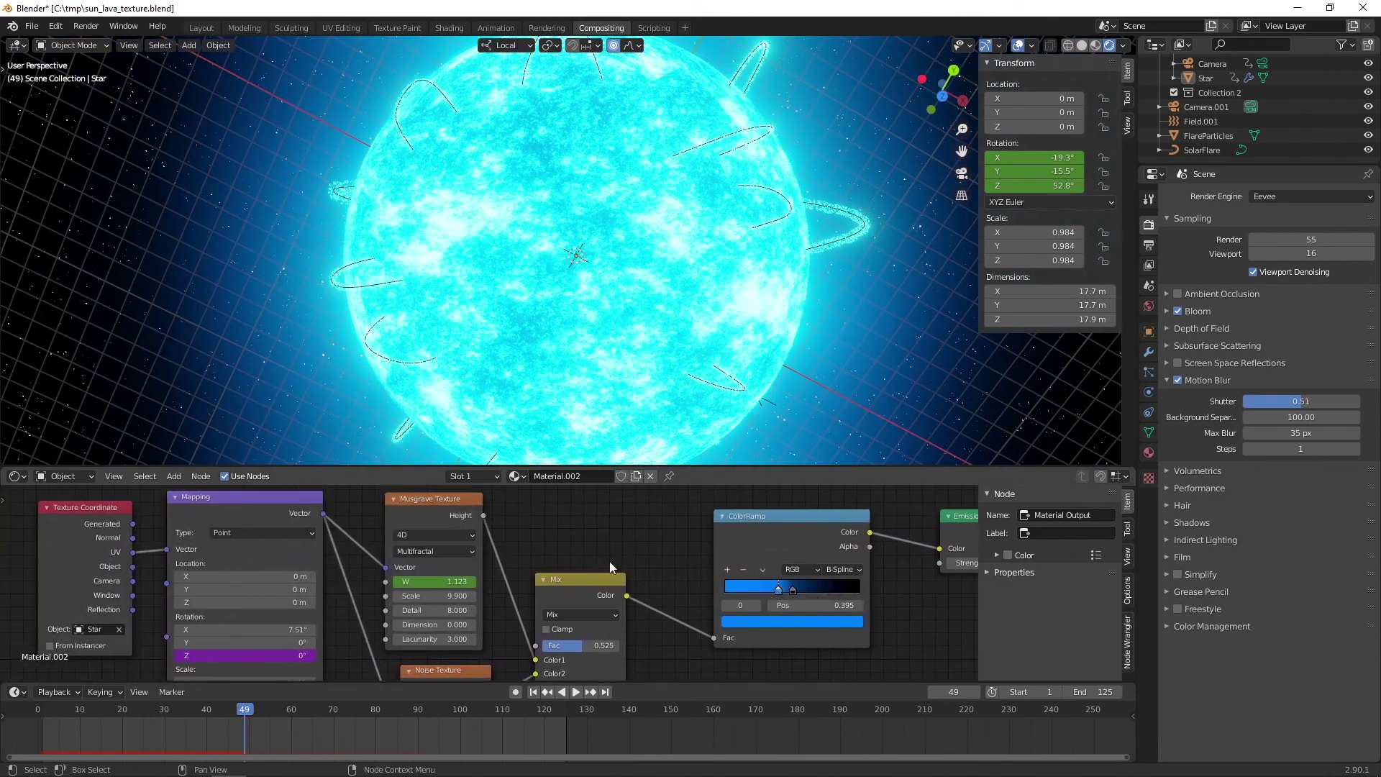
{"action": "scroll", "coordinate": [609, 561], "scroll_direction": "left", "scroll_amount": 1, "text": "ctrl"}
{"action": "scroll", "coordinate": [528, 582], "scroll_direction": "up", "scroll_amount": 2}
{"action": "scroll", "coordinate": [557, 604], "scroll_direction": "up", "scroll_amount": 2}
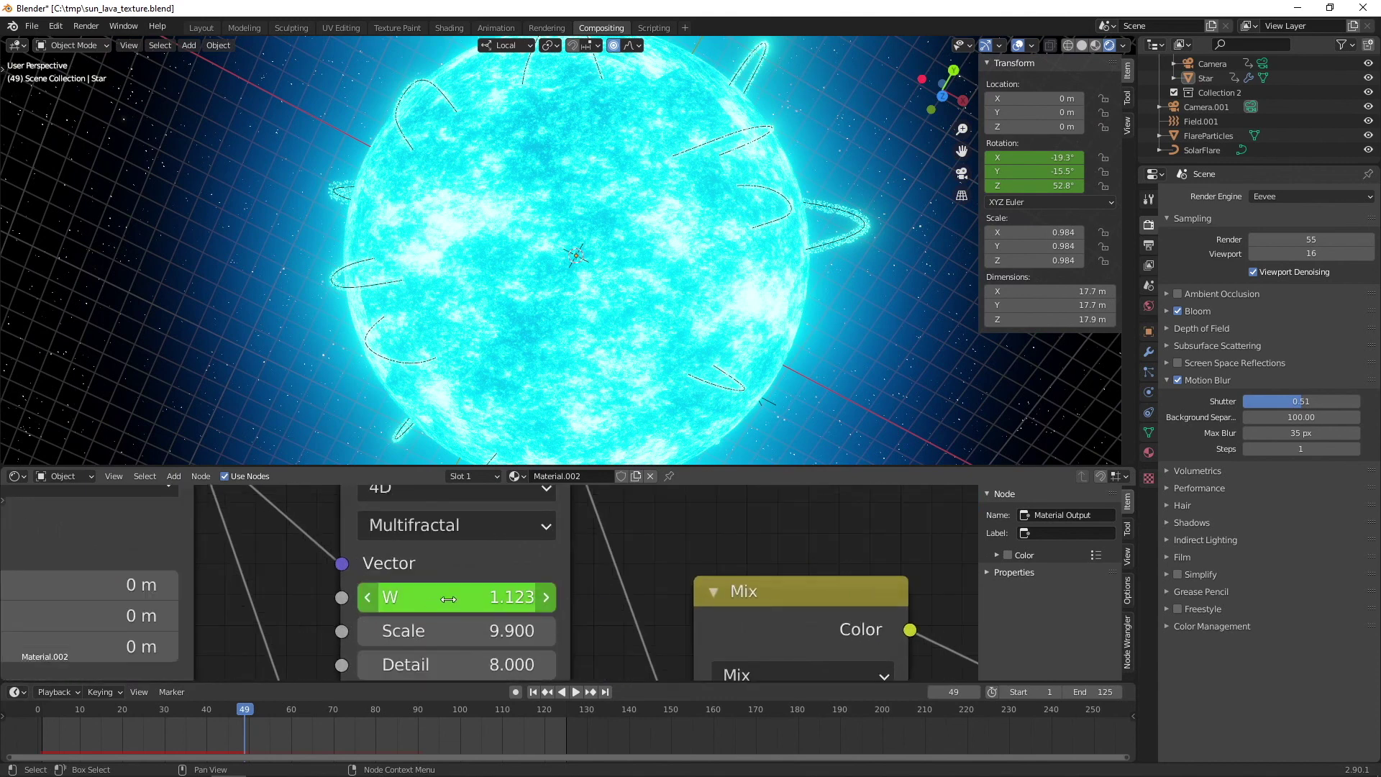
{"action": "scroll", "coordinate": [534, 362], "scroll_direction": "up", "scroll_amount": 4}
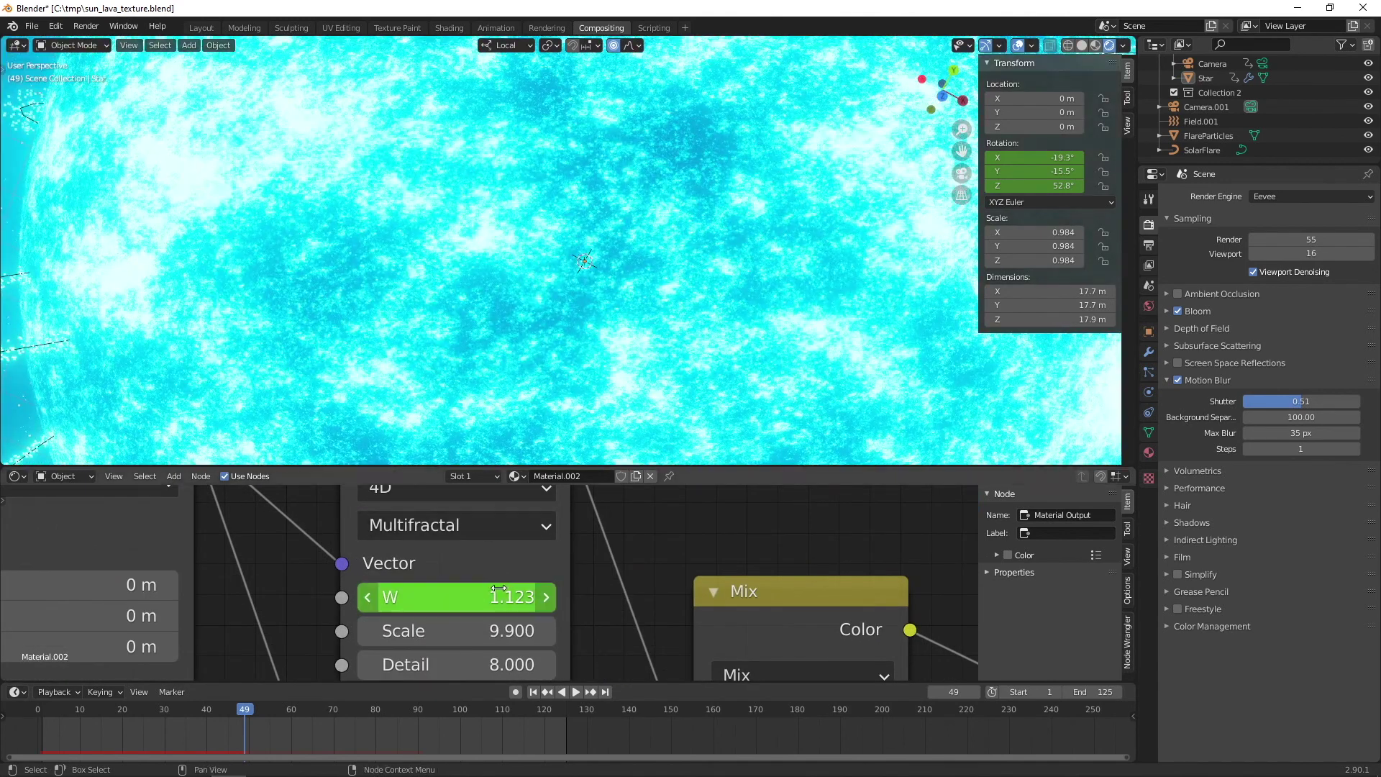
Step: Raise the Musgrave Texture's W value and enlarge the node editing area
{"action": "mouse_move", "coordinate": [453, 597]}
{"action": "left_mouse_down"}
{"action": "mouse_move", "coordinate": [487, 597]}
{"action": "mouse_move", "coordinate": [443, 597]}
{"action": "left_mouse_up"}
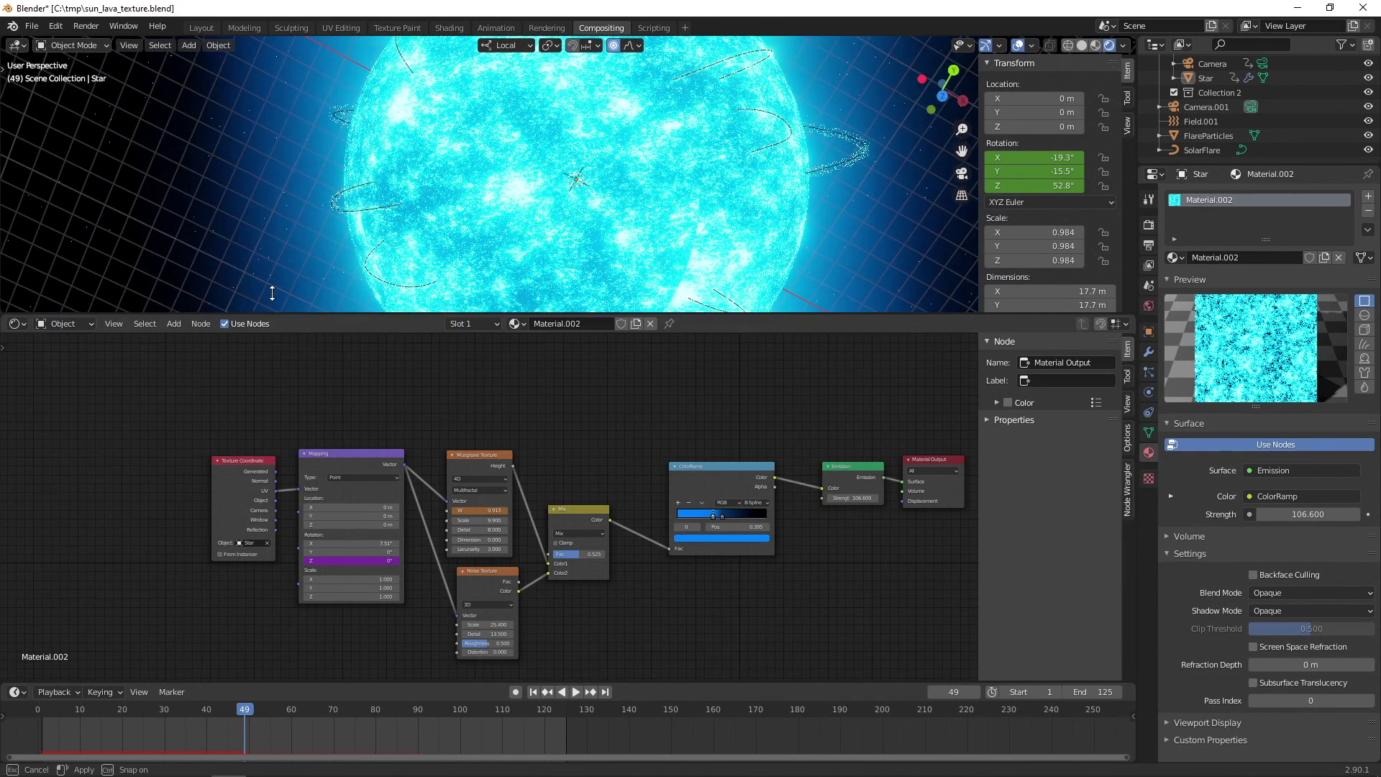
{"action": "left_click_drag", "start_coordinate": [265, 464], "coordinate": [89, 296]}
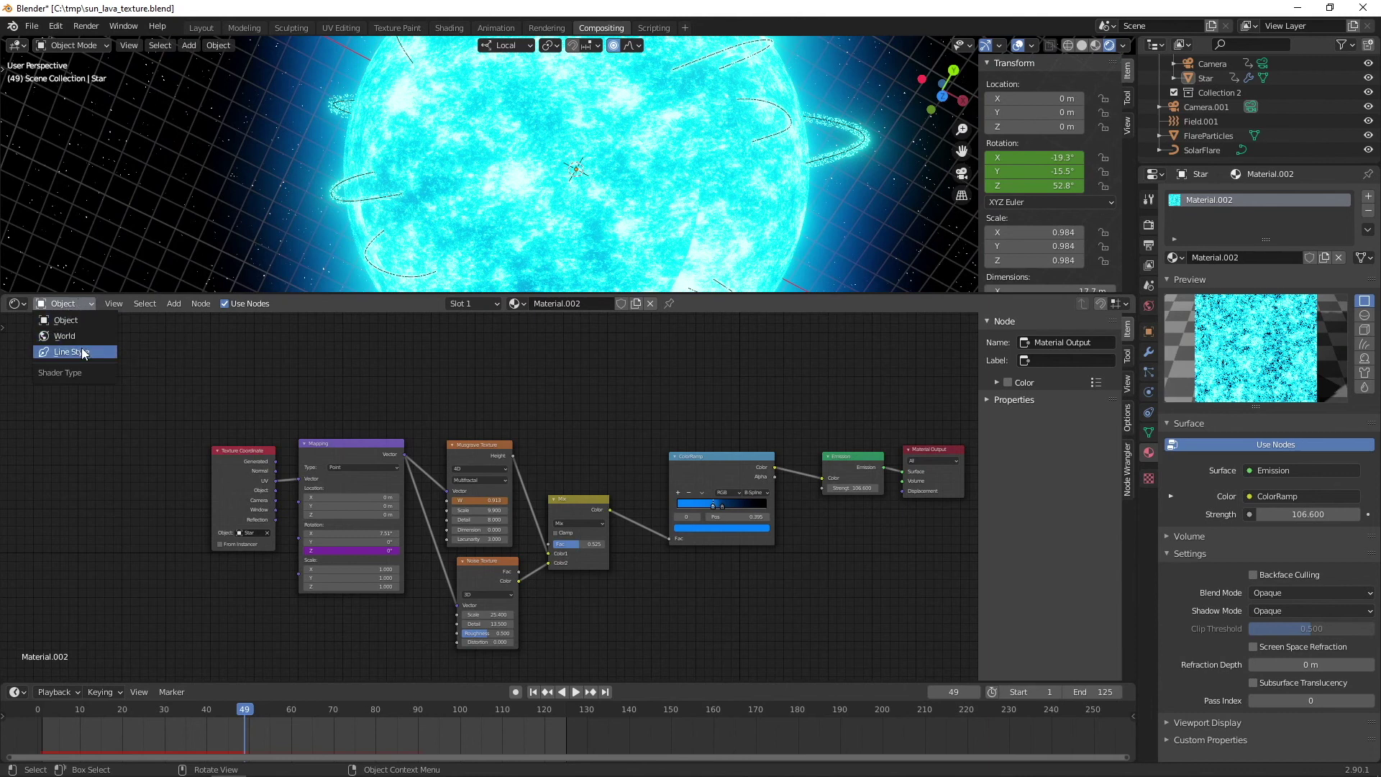
Step: Switch the Shader Editor to World and survey the Noise, Multiply and Background nodes
{"action": "left_click", "coordinate": [66, 335]}
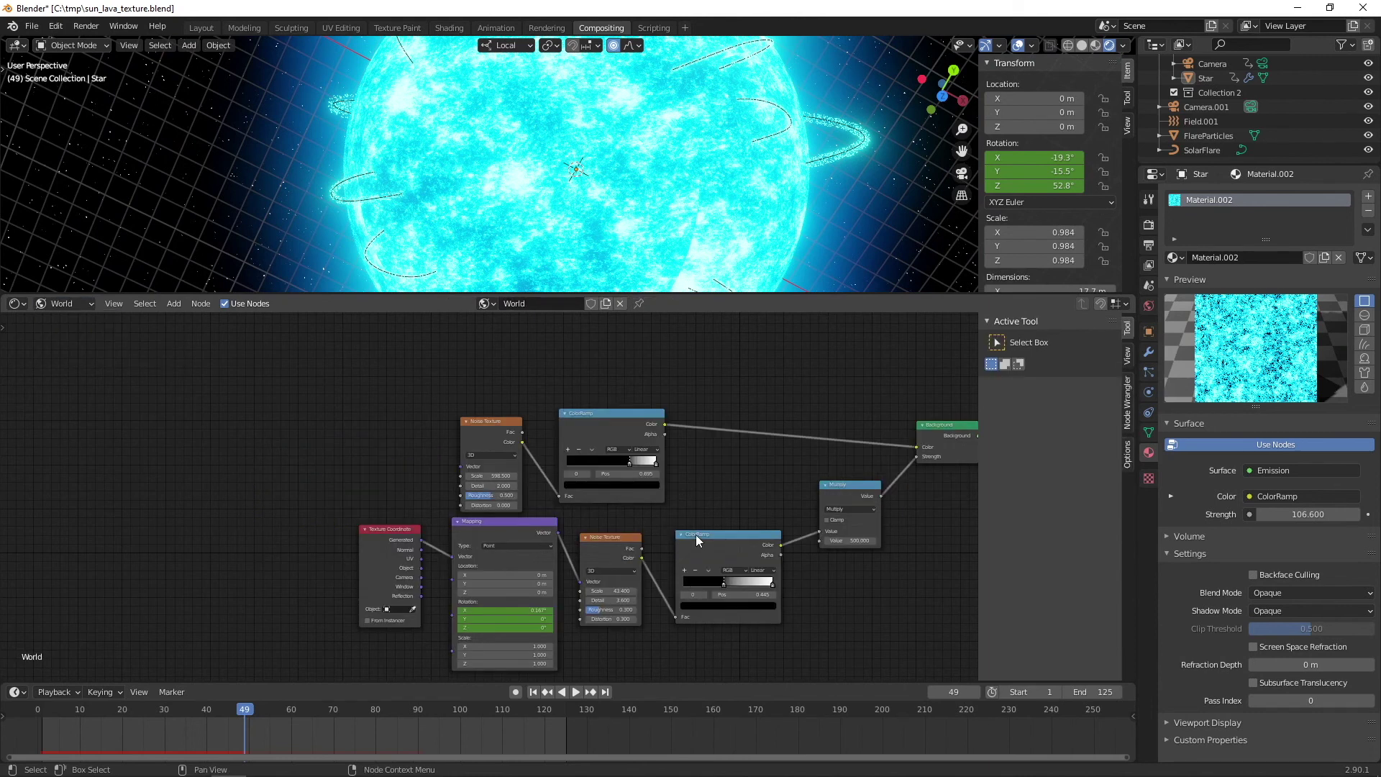
{"action": "middle_click_drag", "start_coordinate": [697, 541], "coordinate": [485, 521]}
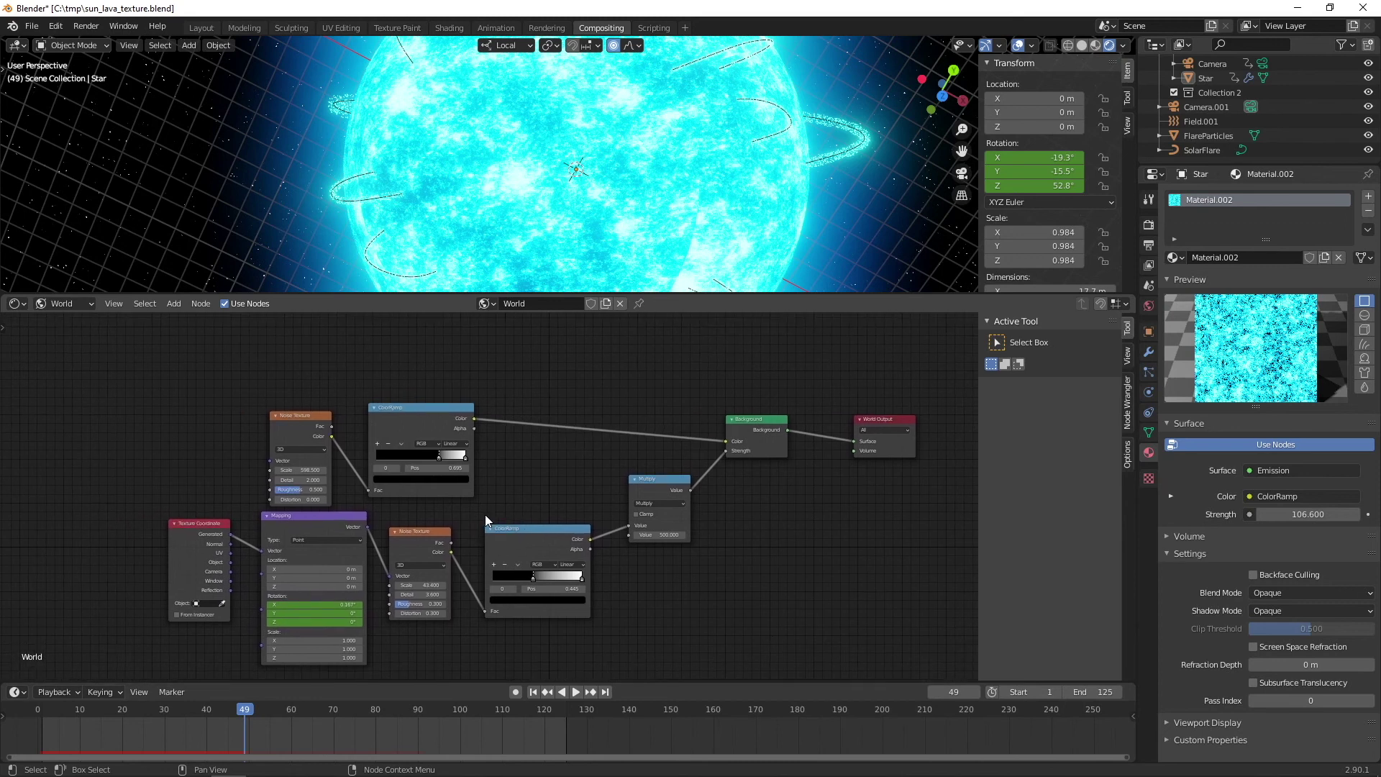
{"action": "scroll", "coordinate": [485, 522], "scroll_direction": "up", "scroll_amount": 2}
{"action": "mouse_move", "coordinate": [302, 452]}
{"action": "middle_mouse_down"}
{"action": "mouse_move", "coordinate": [510, 506]}
{"action": "mouse_move", "coordinate": [404, 498]}
{"action": "middle_mouse_up"}
{"action": "scroll", "coordinate": [471, 478], "scroll_direction": "up", "scroll_amount": 2}
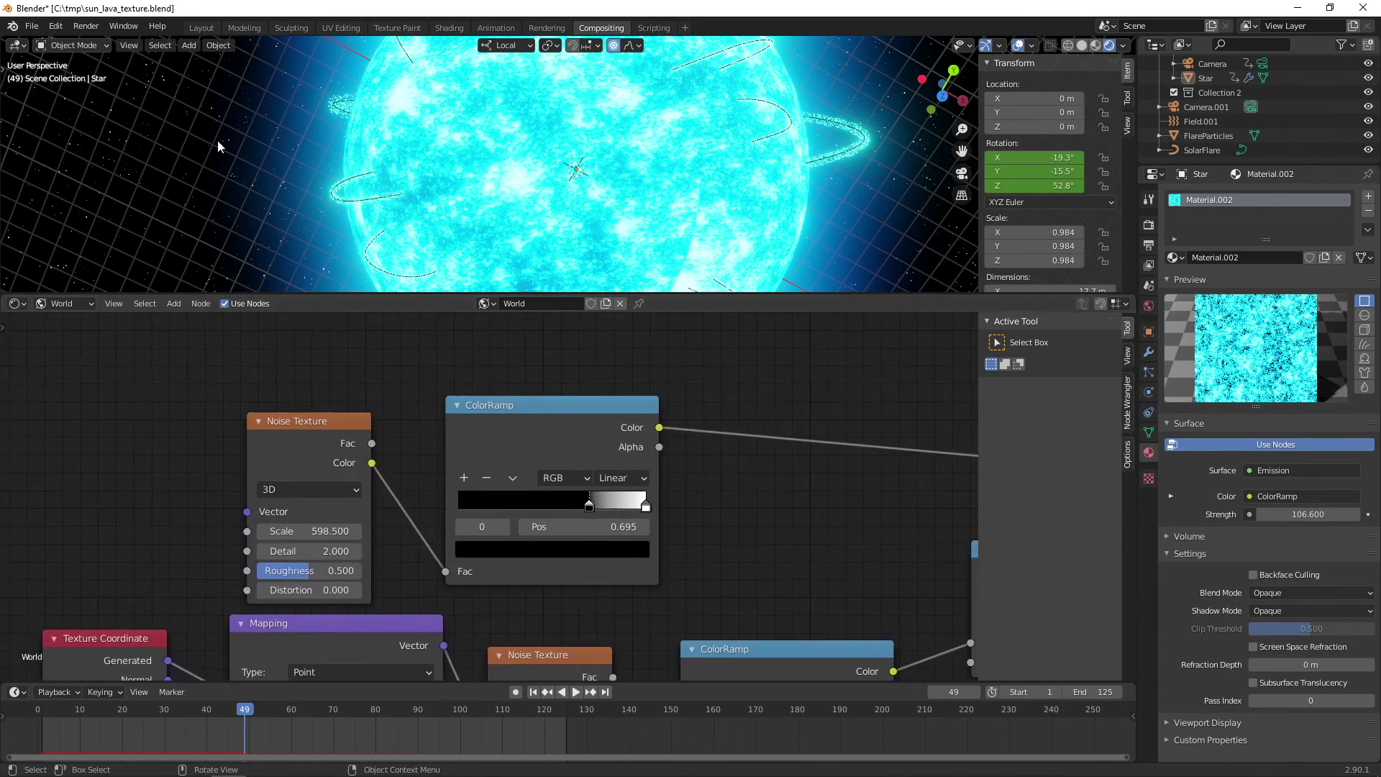
{"action": "middle_click_drag", "start_coordinate": [341, 420], "coordinate": [264, 380]}
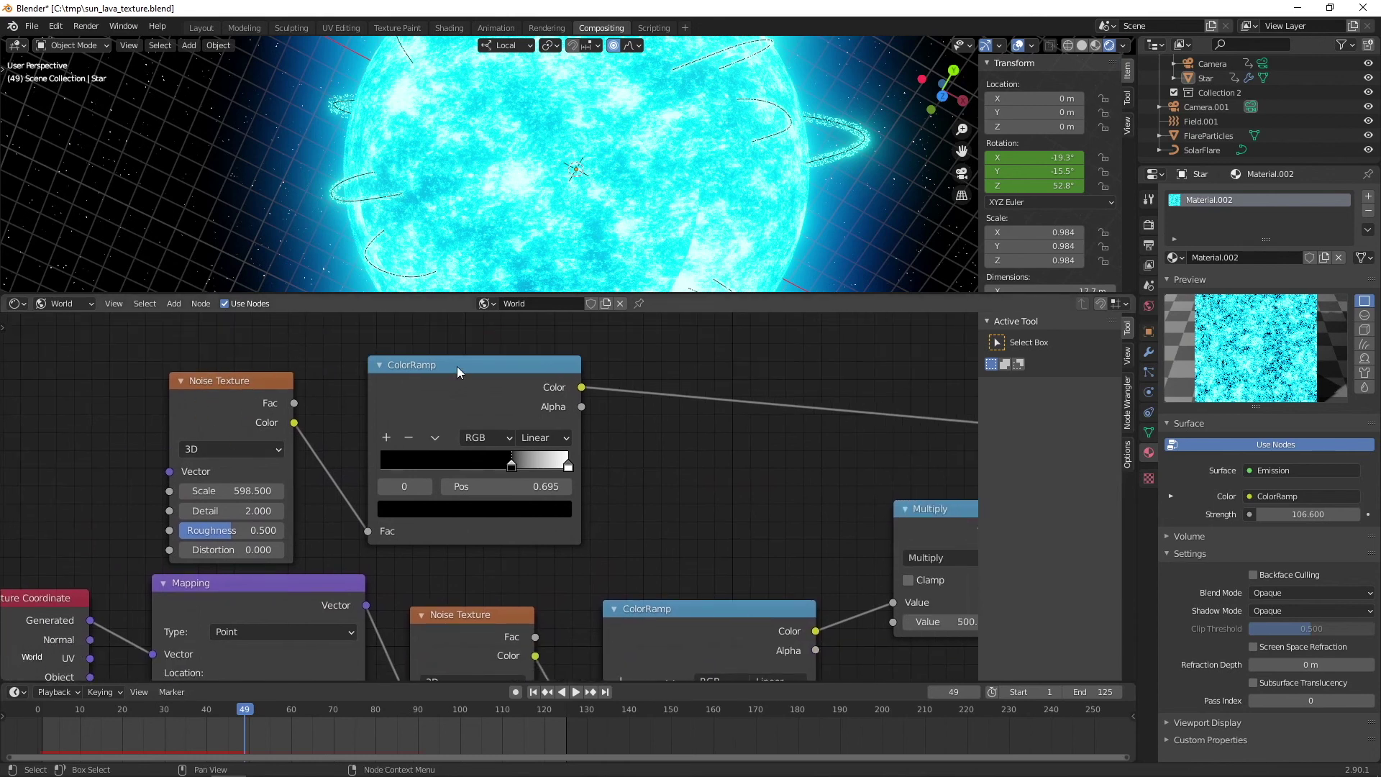
{"action": "middle_click_drag", "start_coordinate": [703, 435], "coordinate": [247, 401]}
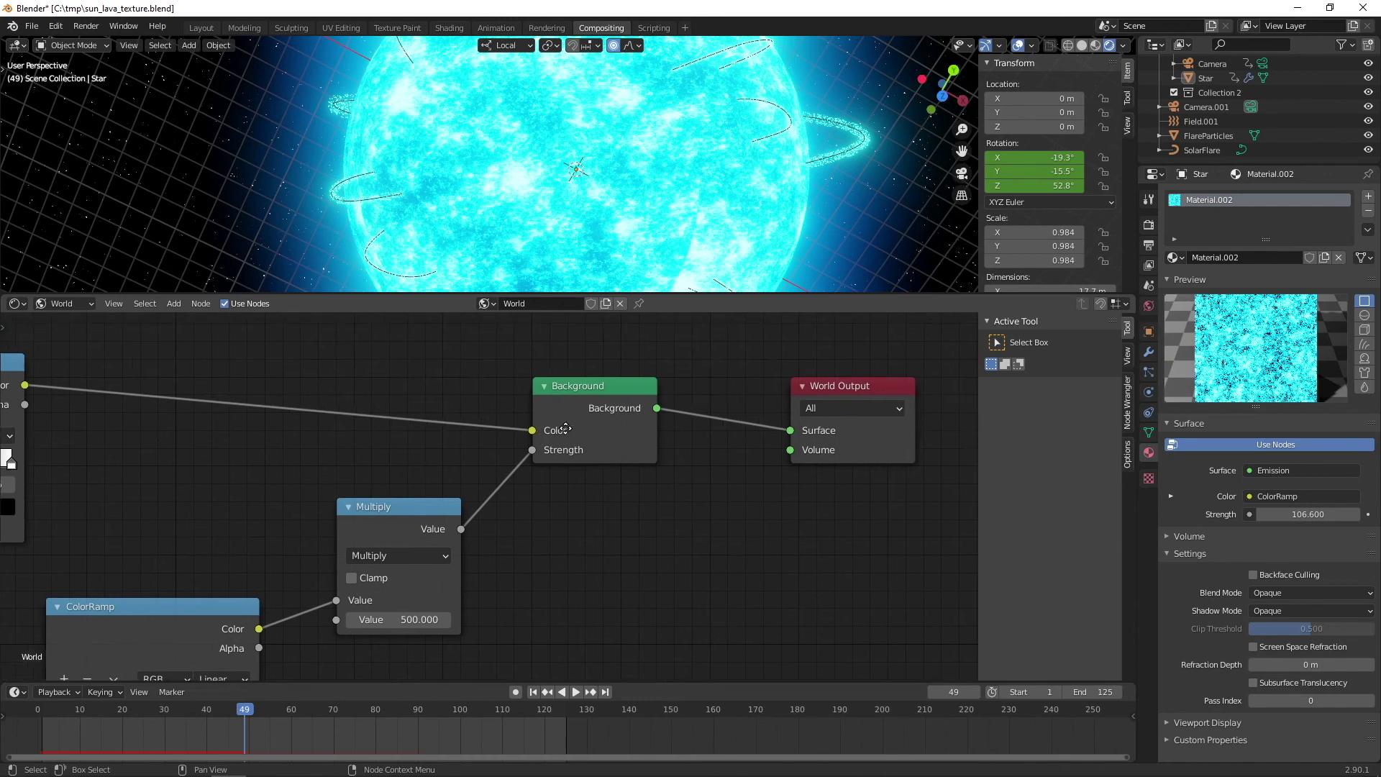
{"action": "middle_click_drag", "start_coordinate": [547, 387], "coordinate": [912, 355]}
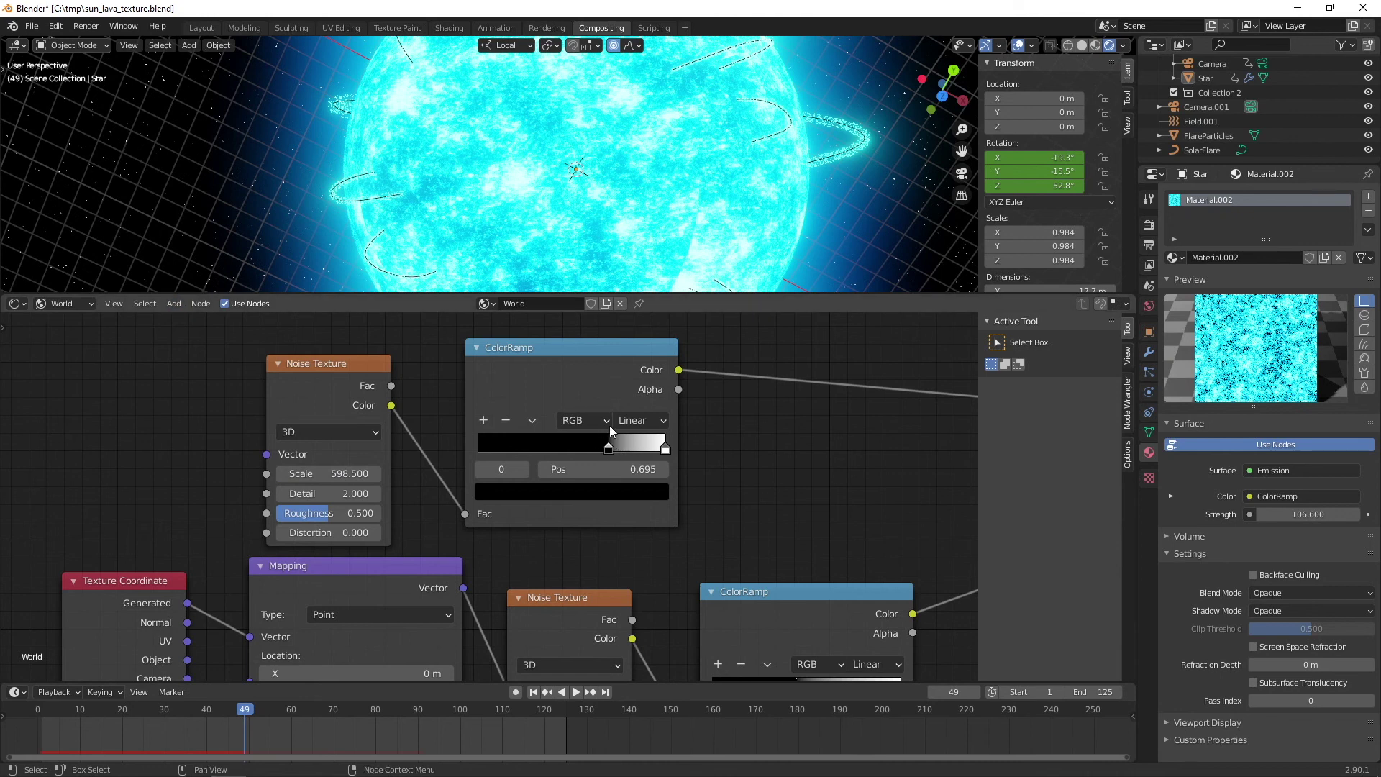
{"action": "scroll", "coordinate": [133, 186], "scroll_direction": "up", "scroll_amount": 4}
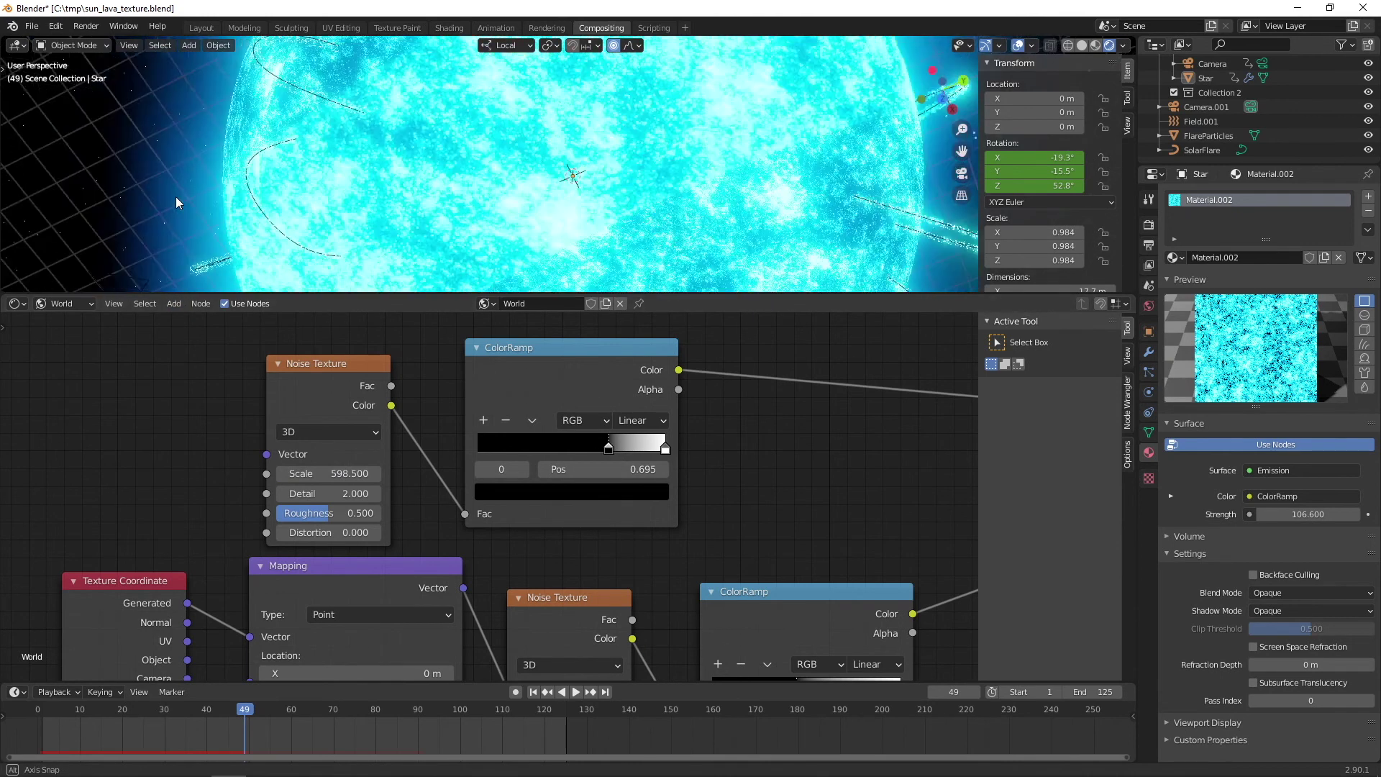
Step: Orbit close to the star against the starfield and re-frame the world nodes
{"action": "mouse_move", "coordinate": [176, 198]}
{"action": "middle_mouse_down"}
{"action": "mouse_move", "coordinate": [461, 205]}
{"action": "mouse_move", "coordinate": [548, 175]}
{"action": "middle_mouse_up"}
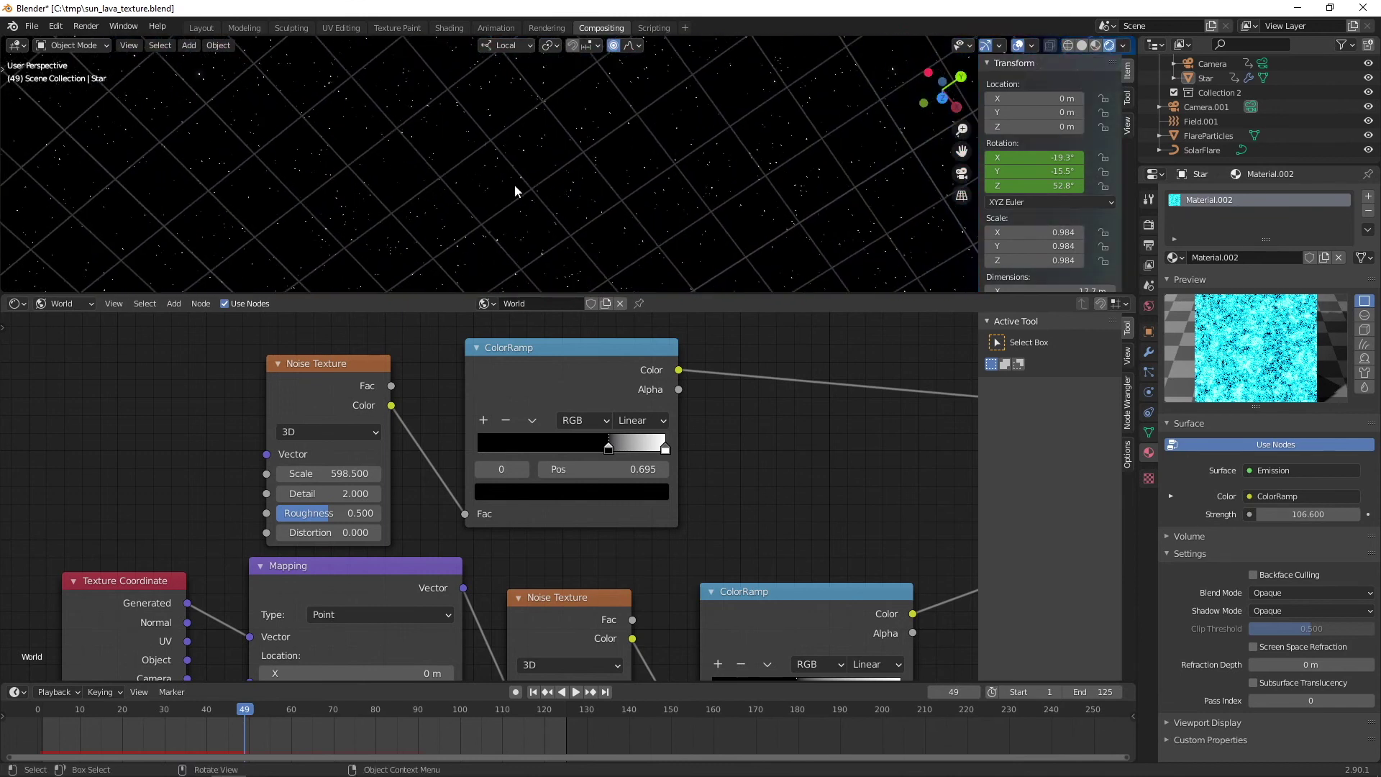
{"action": "mouse_move", "coordinate": [525, 247]}
{"action": "middle_mouse_down"}
{"action": "mouse_move", "coordinate": [520, 167]}
{"action": "mouse_move", "coordinate": [520, 183]}
{"action": "middle_mouse_up"}
{"action": "middle_click_drag", "start_coordinate": [959, 437], "coordinate": [458, 419]}
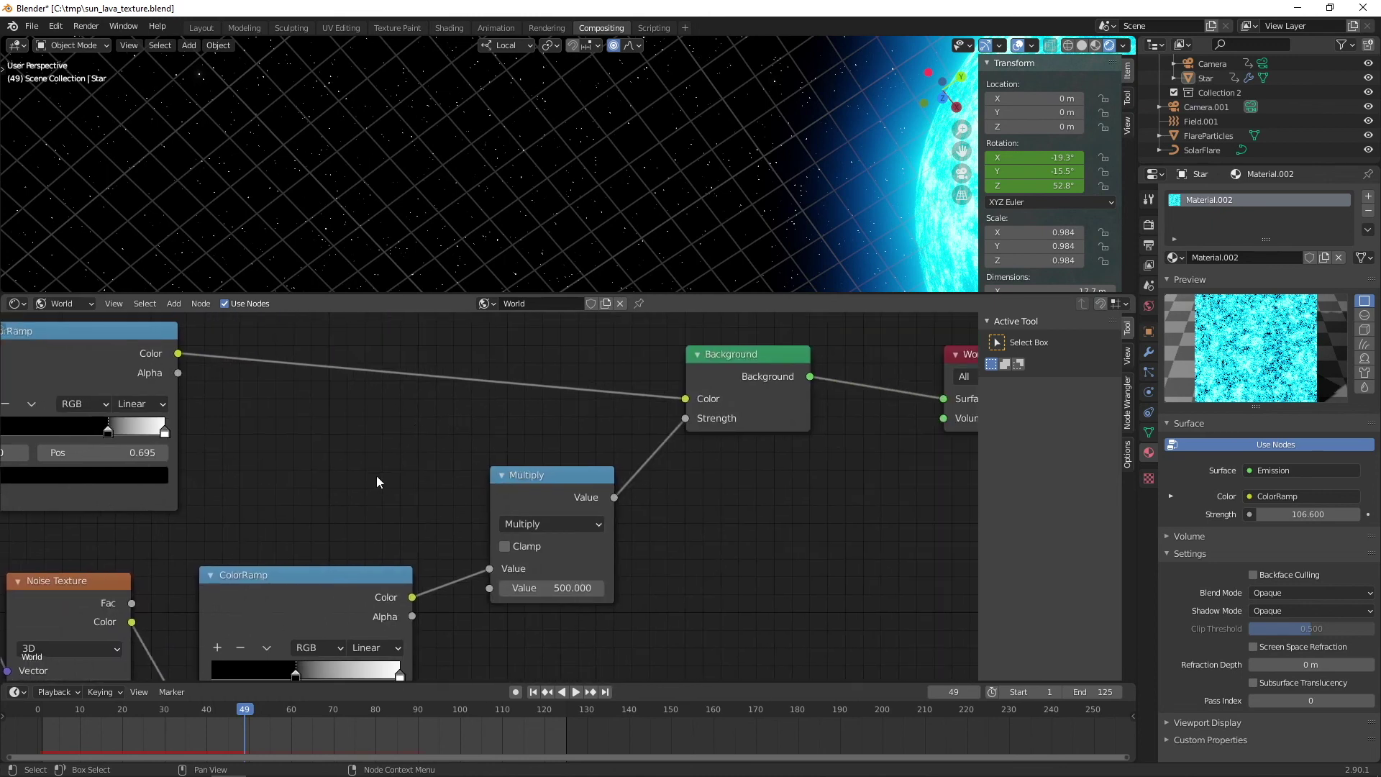
{"action": "mouse_move", "coordinate": [377, 477]}
{"action": "middle_mouse_down"}
{"action": "mouse_move", "coordinate": [580, 377]}
{"action": "mouse_move", "coordinate": [702, 377]}
{"action": "middle_mouse_up"}
{"action": "middle_click_drag", "start_coordinate": [188, 549], "coordinate": [525, 447]}
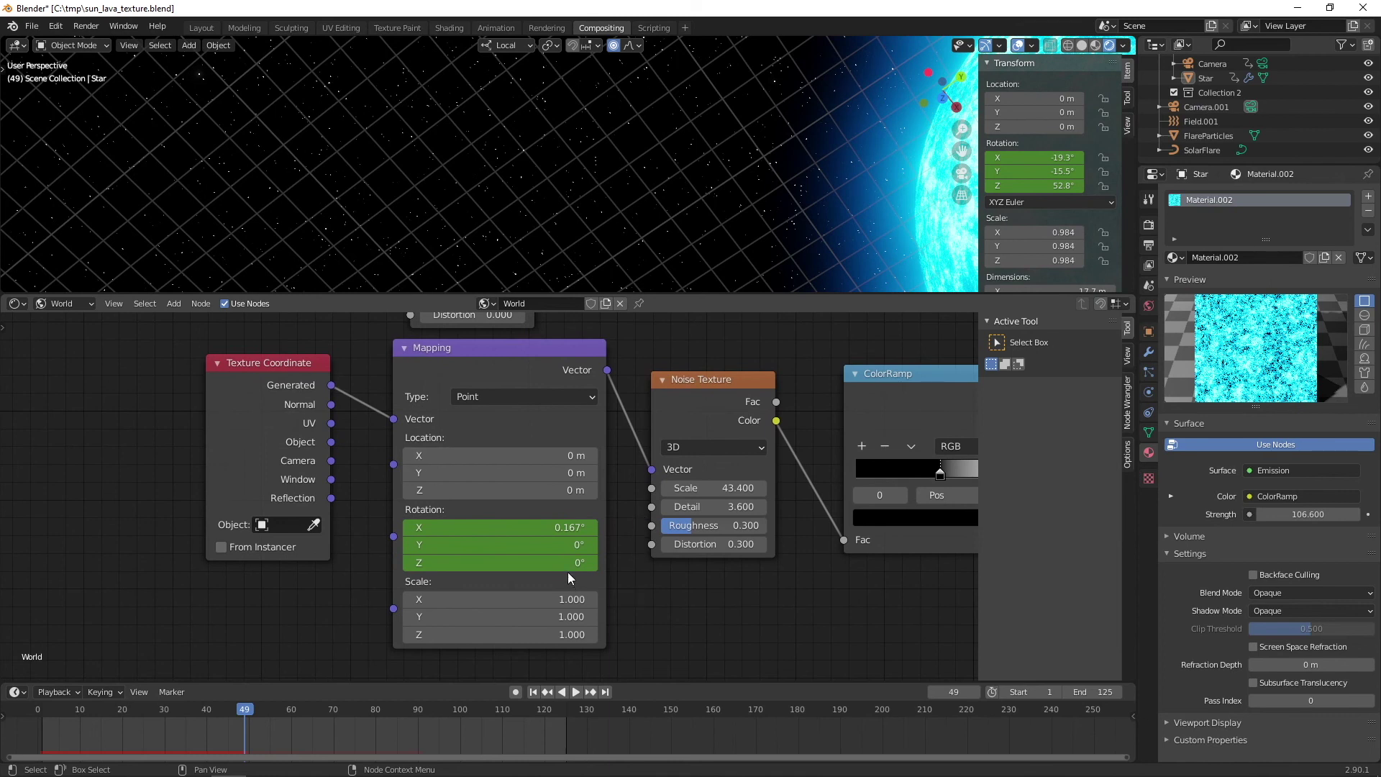
{"action": "middle_click_drag", "start_coordinate": [363, 465], "coordinate": [198, 488]}
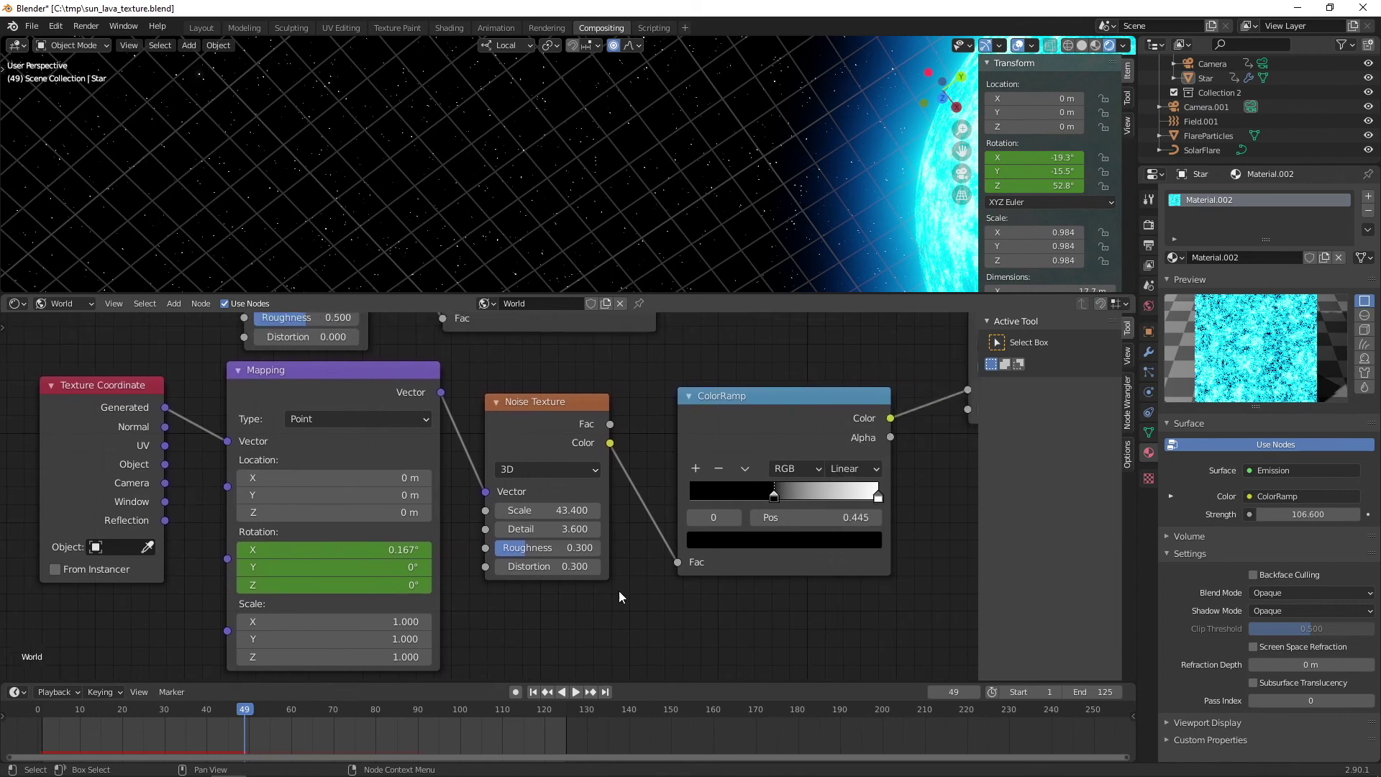
{"action": "middle_click_drag", "start_coordinate": [619, 597], "coordinate": [400, 630]}
{"action": "scroll", "coordinate": [461, 515], "scroll_direction": "down", "scroll_amount": 1}
{"action": "scroll", "coordinate": [459, 519], "scroll_direction": "down", "scroll_amount": 1}
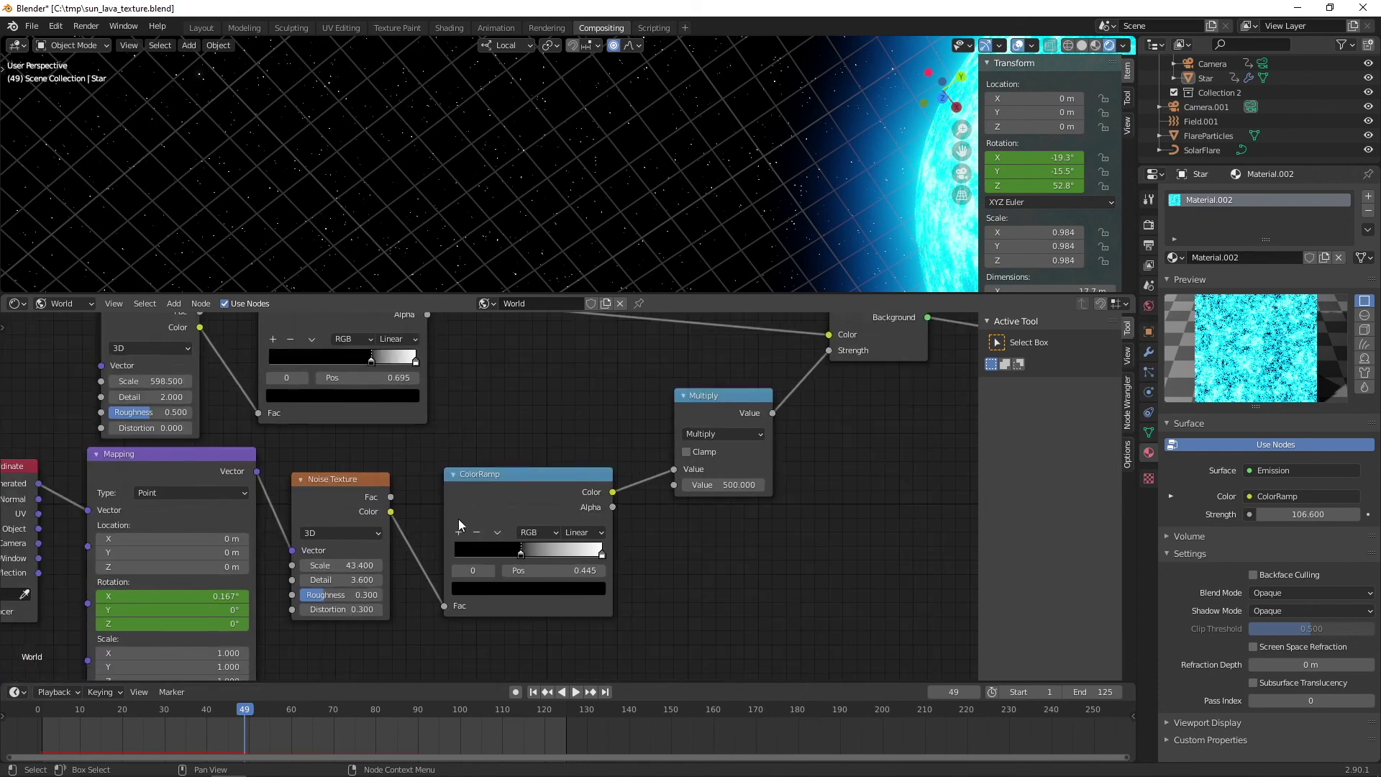
{"action": "scroll", "coordinate": [458, 519], "scroll_direction": "down", "scroll_amount": 1}
{"action": "scroll", "coordinate": [447, 542], "scroll_direction": "down", "scroll_amount": 1}
{"action": "scroll", "coordinate": [447, 542], "scroll_direction": "up", "scroll_amount": 1}
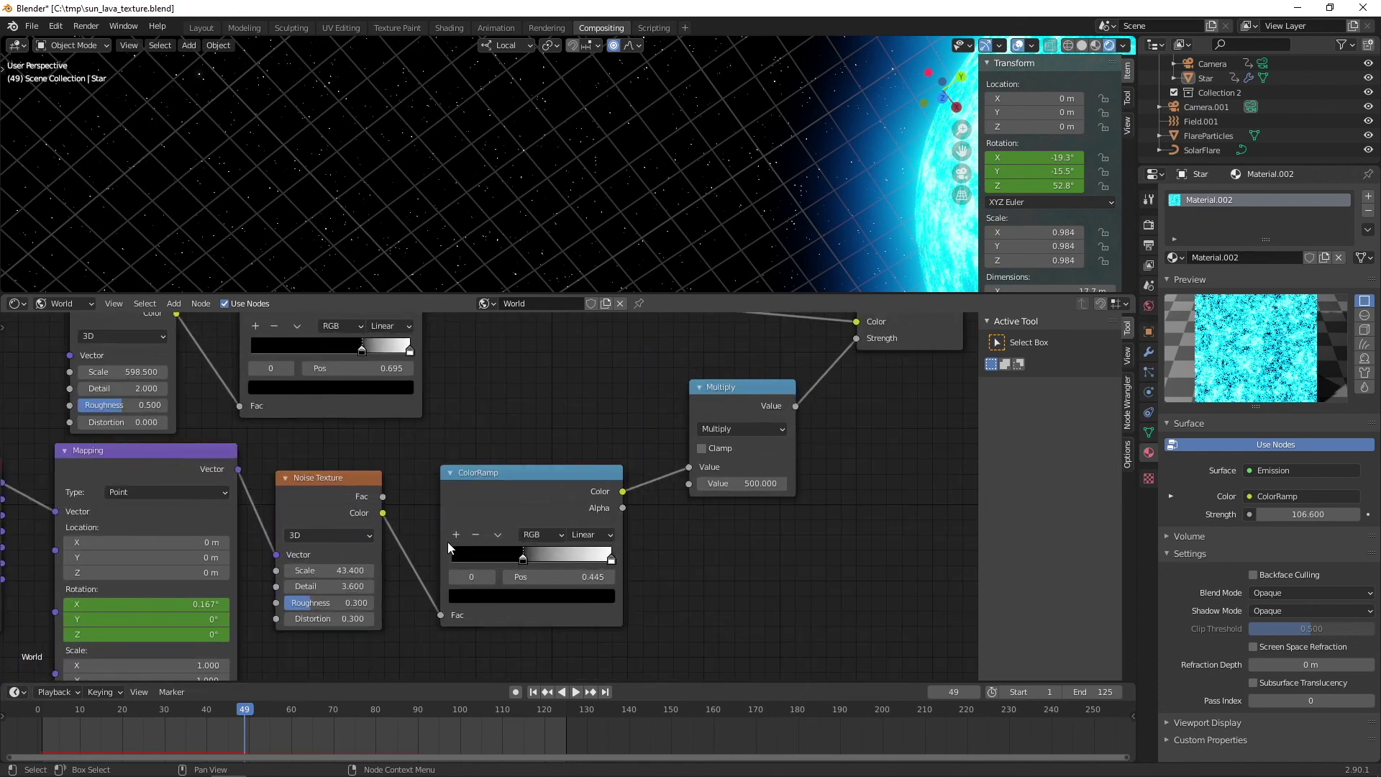
{"action": "middle_click_drag", "start_coordinate": [771, 404], "coordinate": [611, 486]}
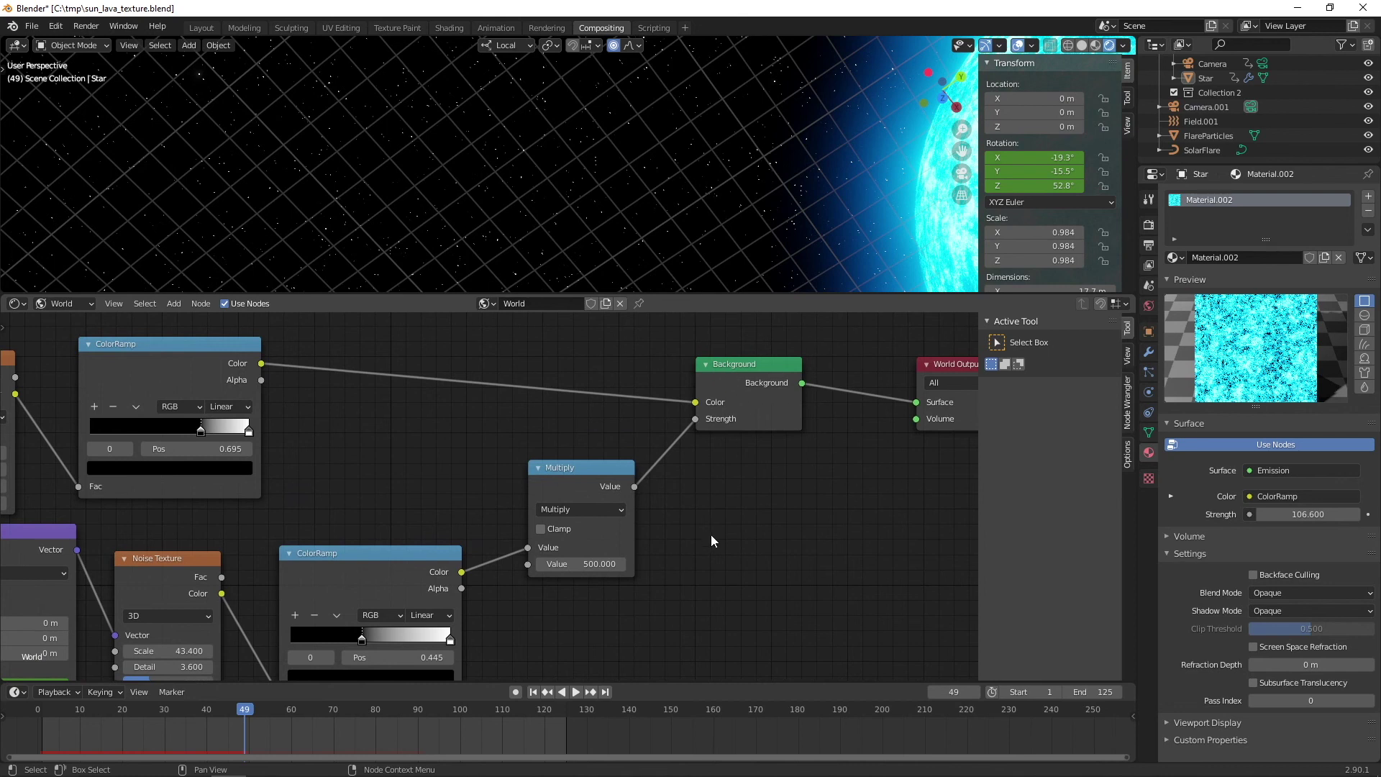
{"action": "mouse_move", "coordinate": [711, 534]}
{"action": "middle_mouse_down"}
{"action": "mouse_move", "coordinate": [915, 432]}
{"action": "mouse_move", "coordinate": [889, 471]}
{"action": "middle_mouse_up"}
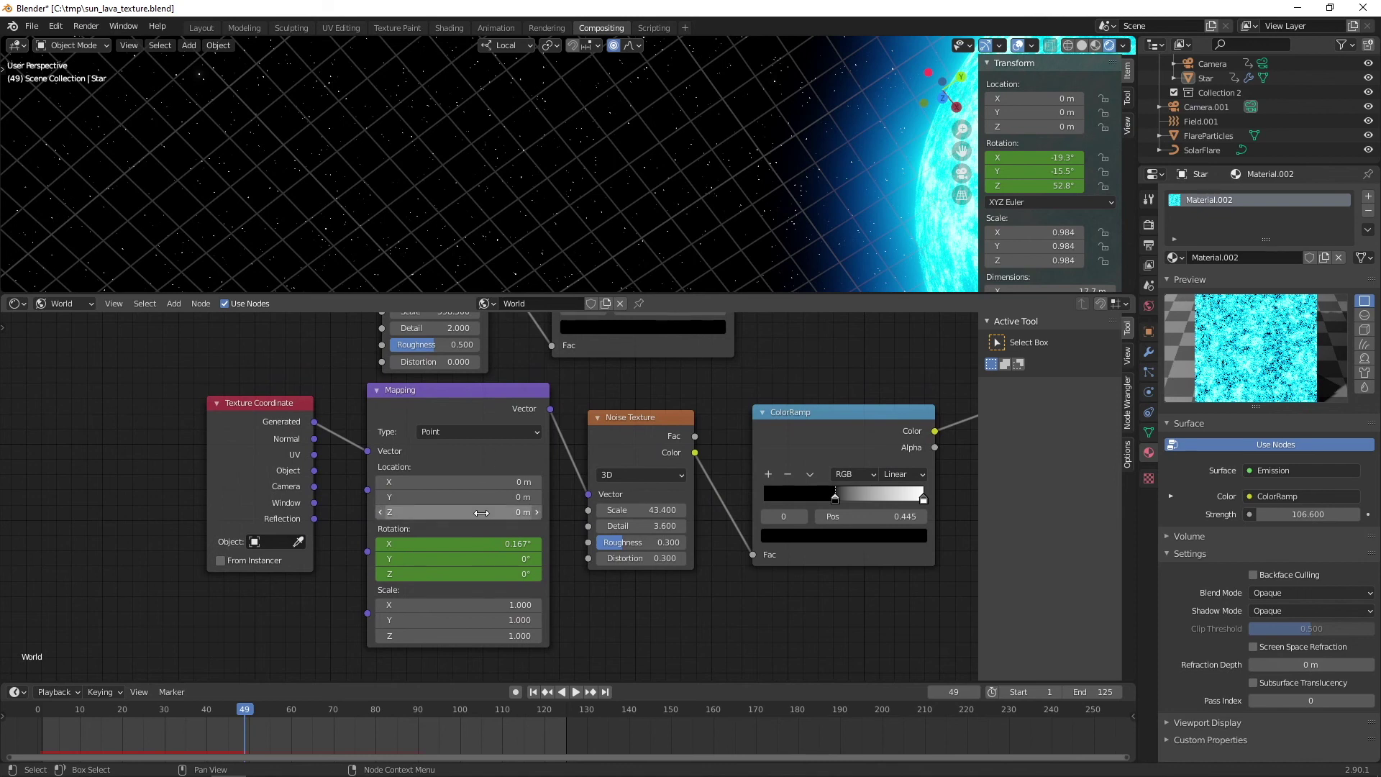
{"action": "middle_click_drag", "start_coordinate": [671, 395], "coordinate": [614, 428]}
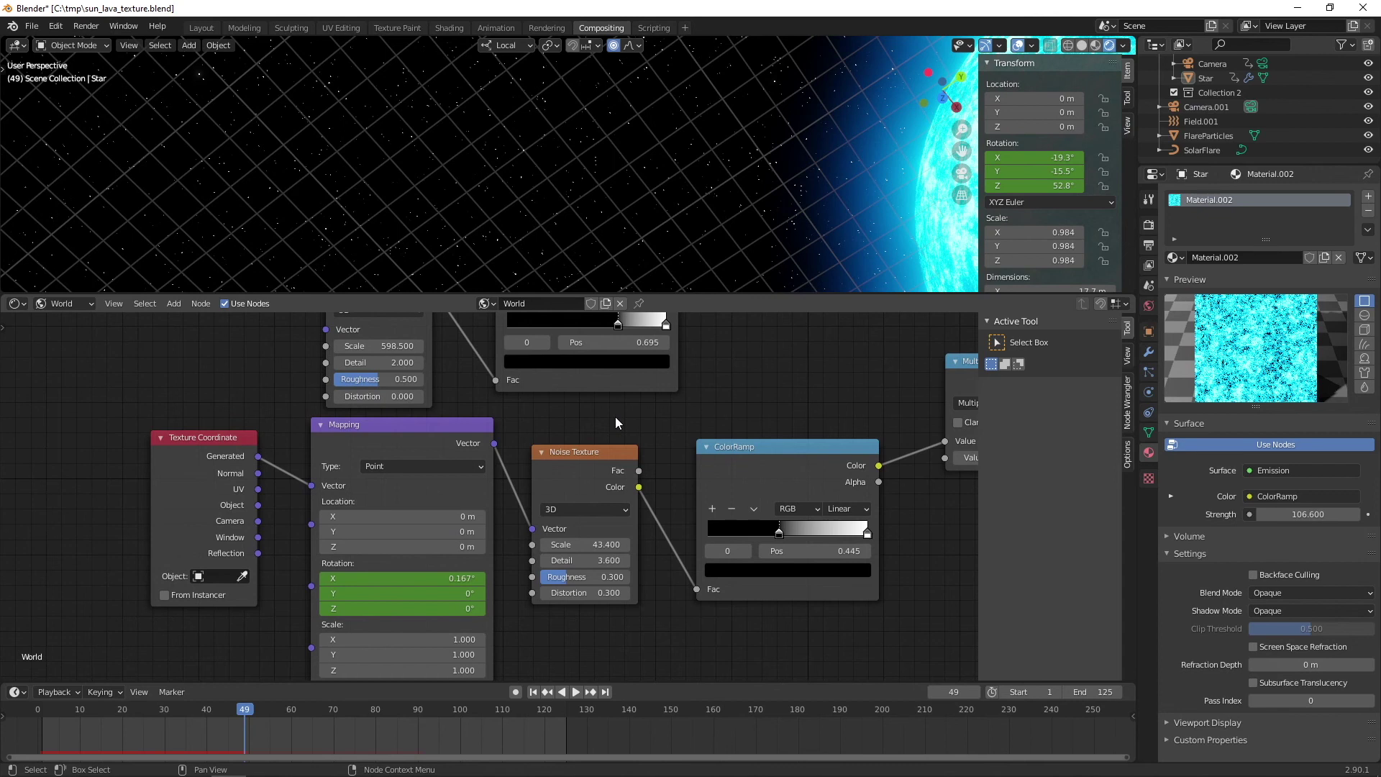
{"action": "mouse_move", "coordinate": [787, 377]}
{"action": "middle_mouse_down"}
{"action": "mouse_move", "coordinate": [366, 455]}
{"action": "mouse_move", "coordinate": [561, 383]}
{"action": "mouse_move", "coordinate": [734, 357]}
{"action": "middle_mouse_up"}
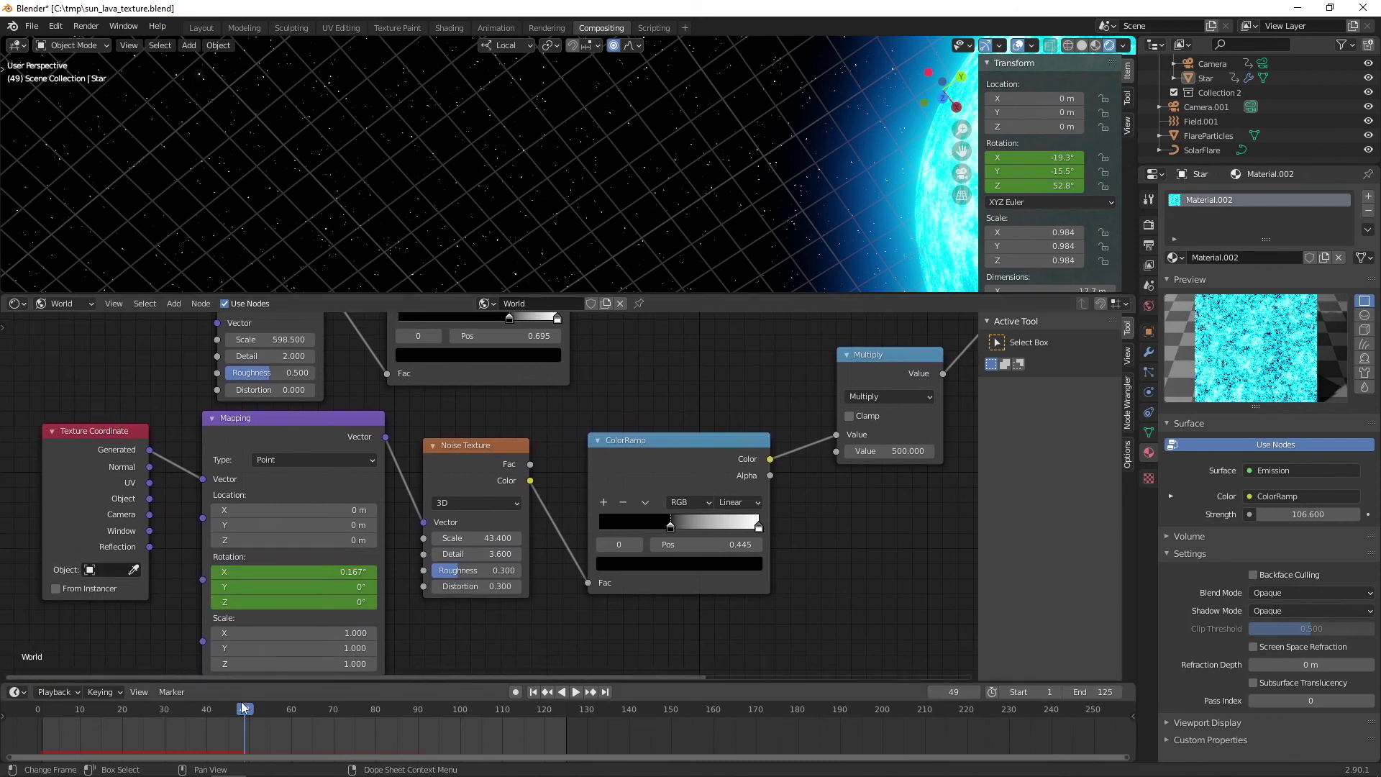
{"action": "left_click_drag", "start_coordinate": [245, 714], "coordinate": [145, 715]}
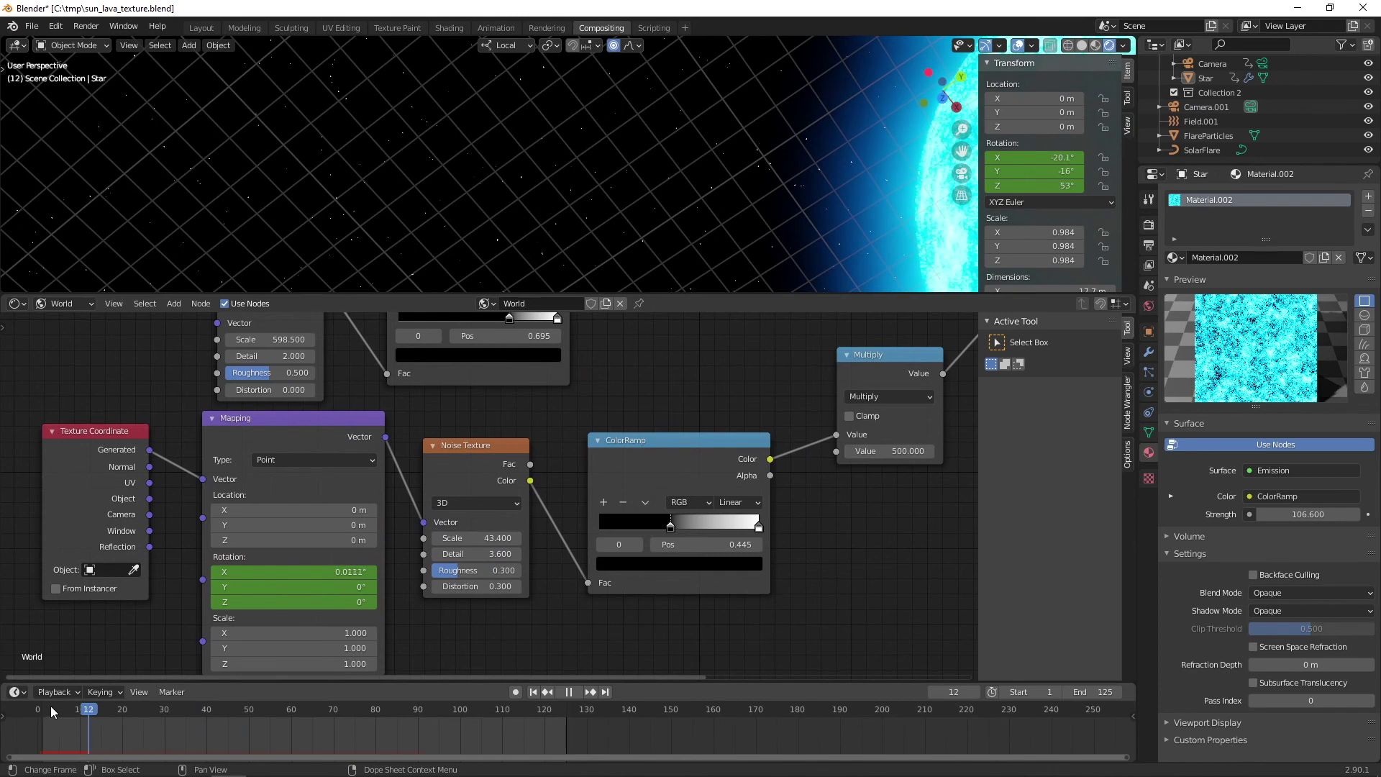
Step: Scrub the animation to frame 61 and view the Background and World Output nodes
{"action": "mouse_move", "coordinate": [144, 715]}
{"action": "left_mouse_down"}
{"action": "mouse_move", "coordinate": [72, 715]}
{"action": "mouse_move", "coordinate": [264, 709]}
{"action": "left_mouse_up"}
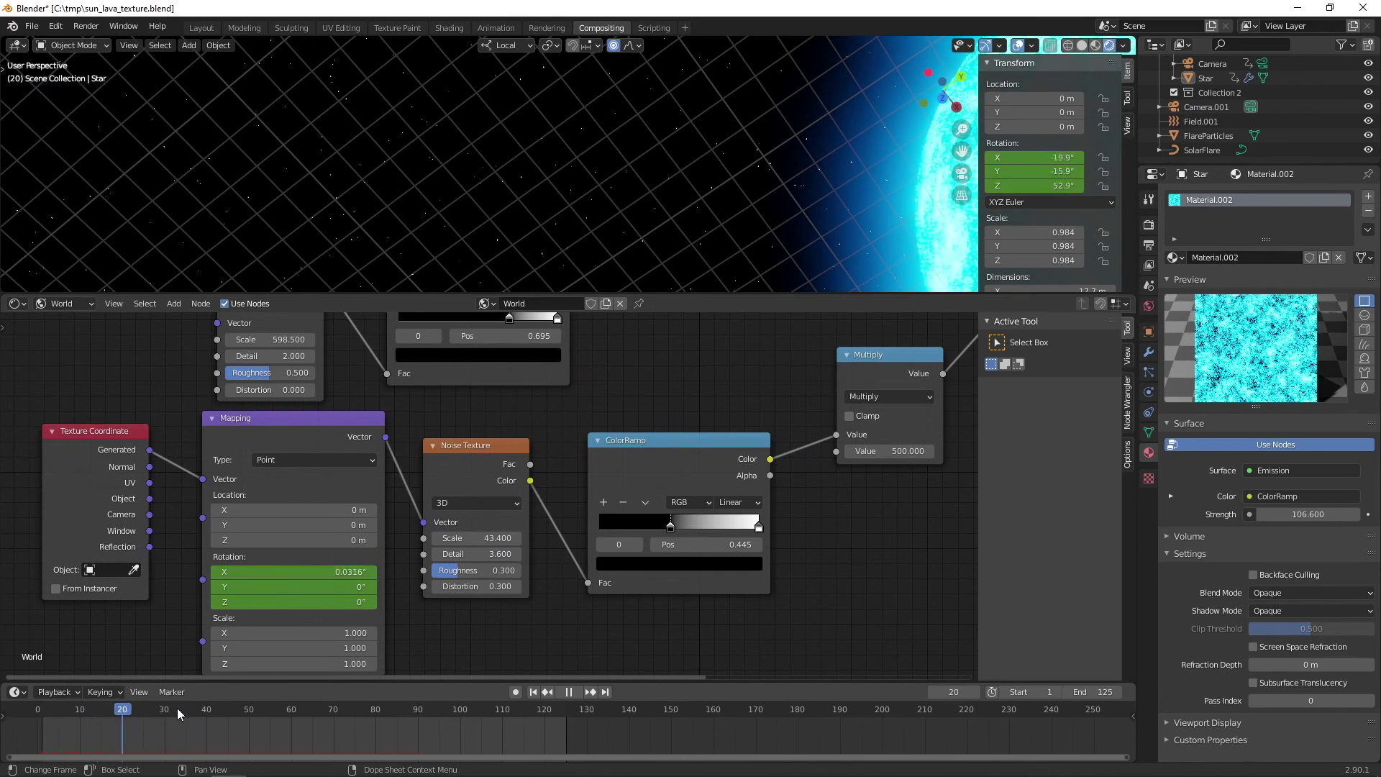
{"action": "left_click_drag", "start_coordinate": [265, 709], "coordinate": [295, 709]}
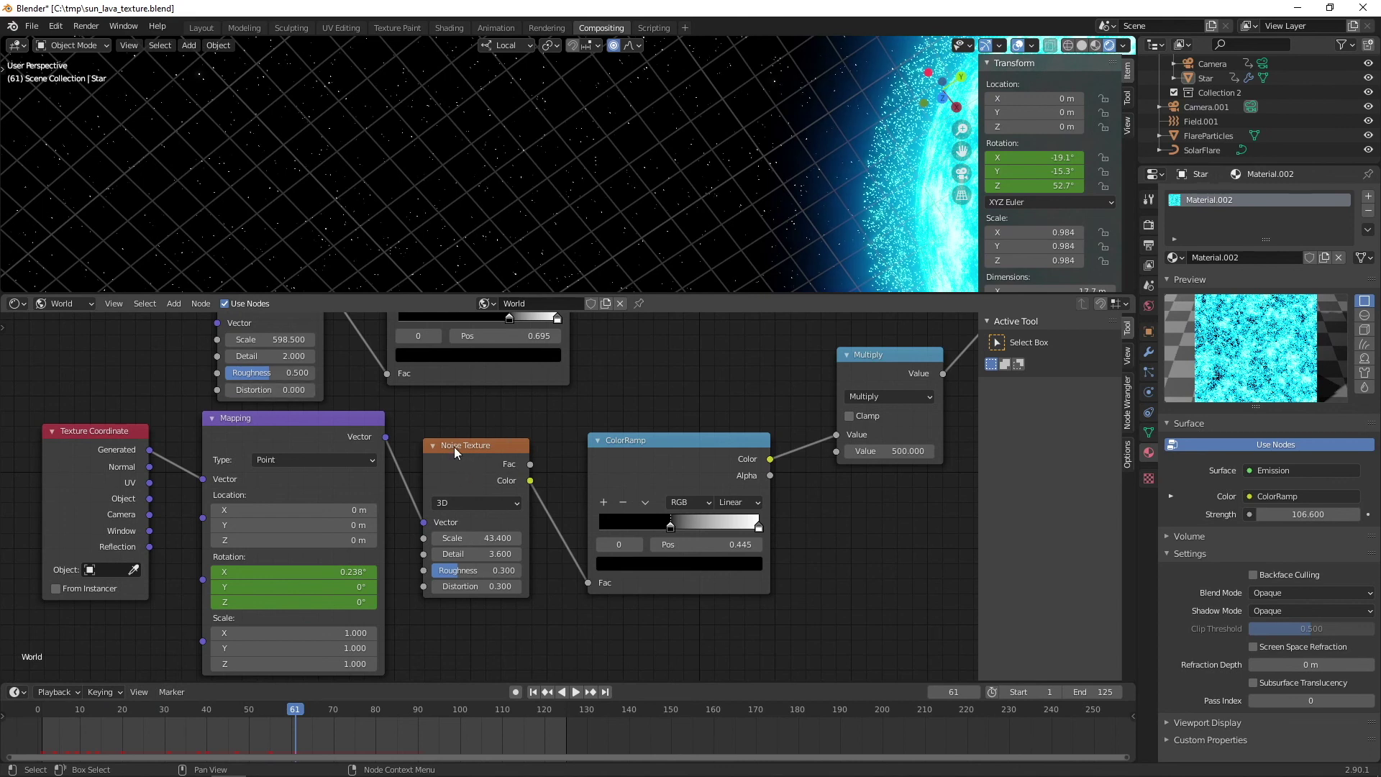
{"action": "middle_click_drag", "start_coordinate": [455, 447], "coordinate": [396, 498]}
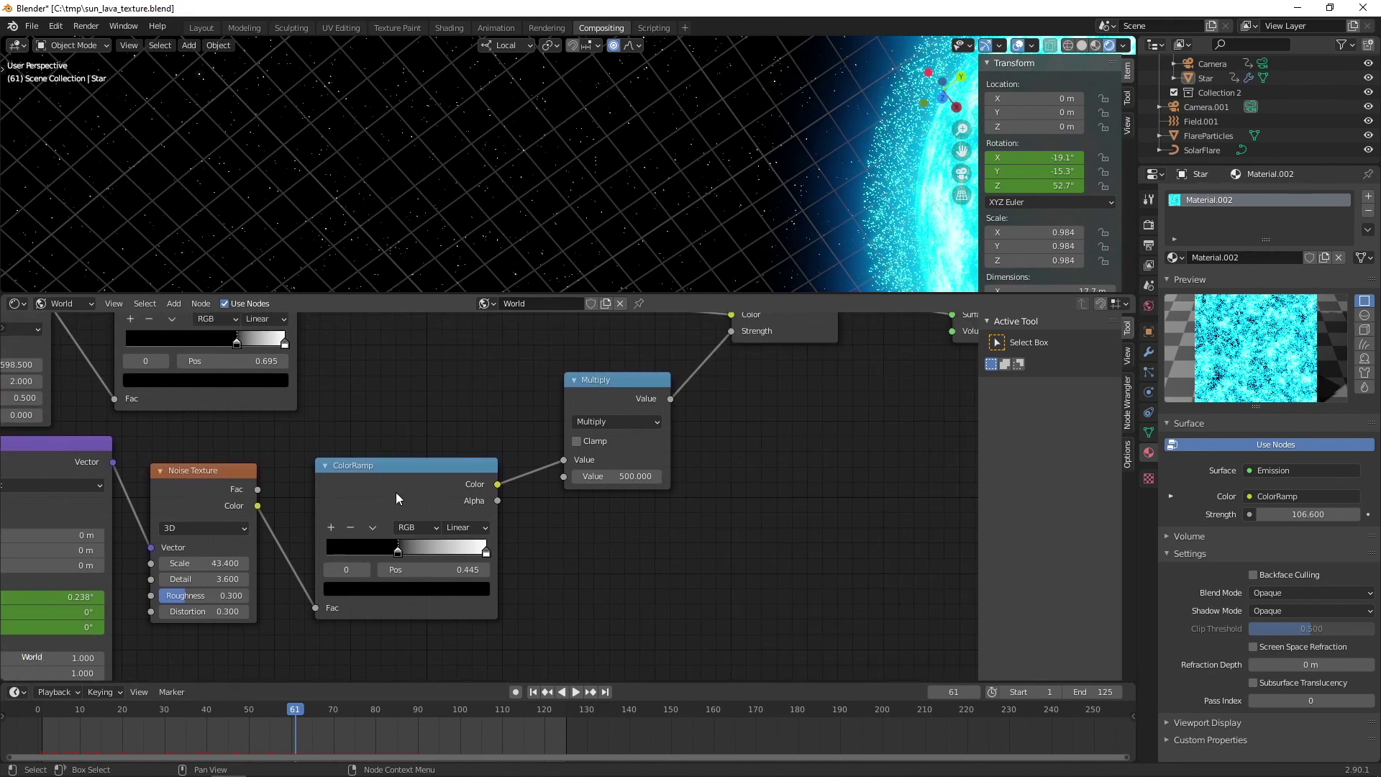
{"action": "middle_click_drag", "start_coordinate": [447, 397], "coordinate": [302, 487]}
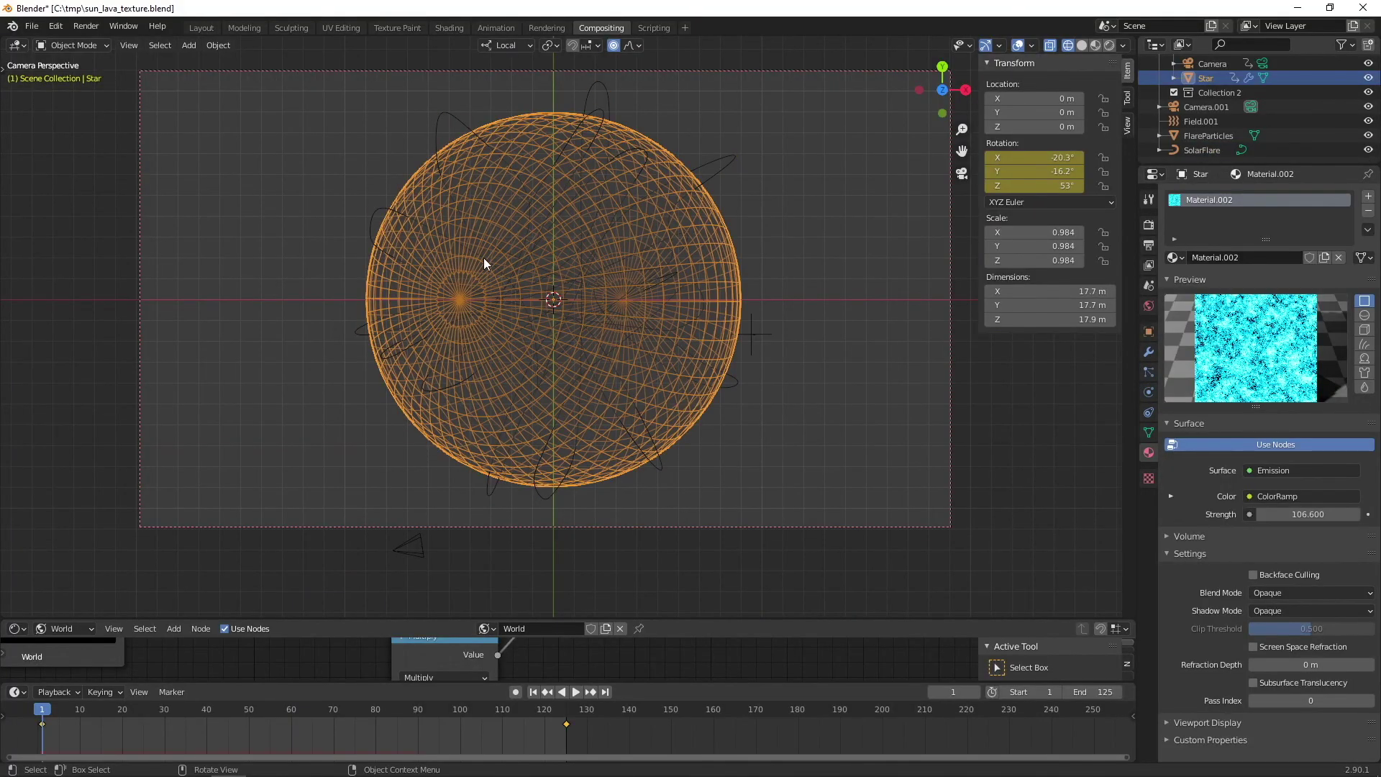
Step: Show the Star's particle settings: 50,000 particles rendered as FlareParticles
{"action": "left_click", "coordinate": [1146, 388]}
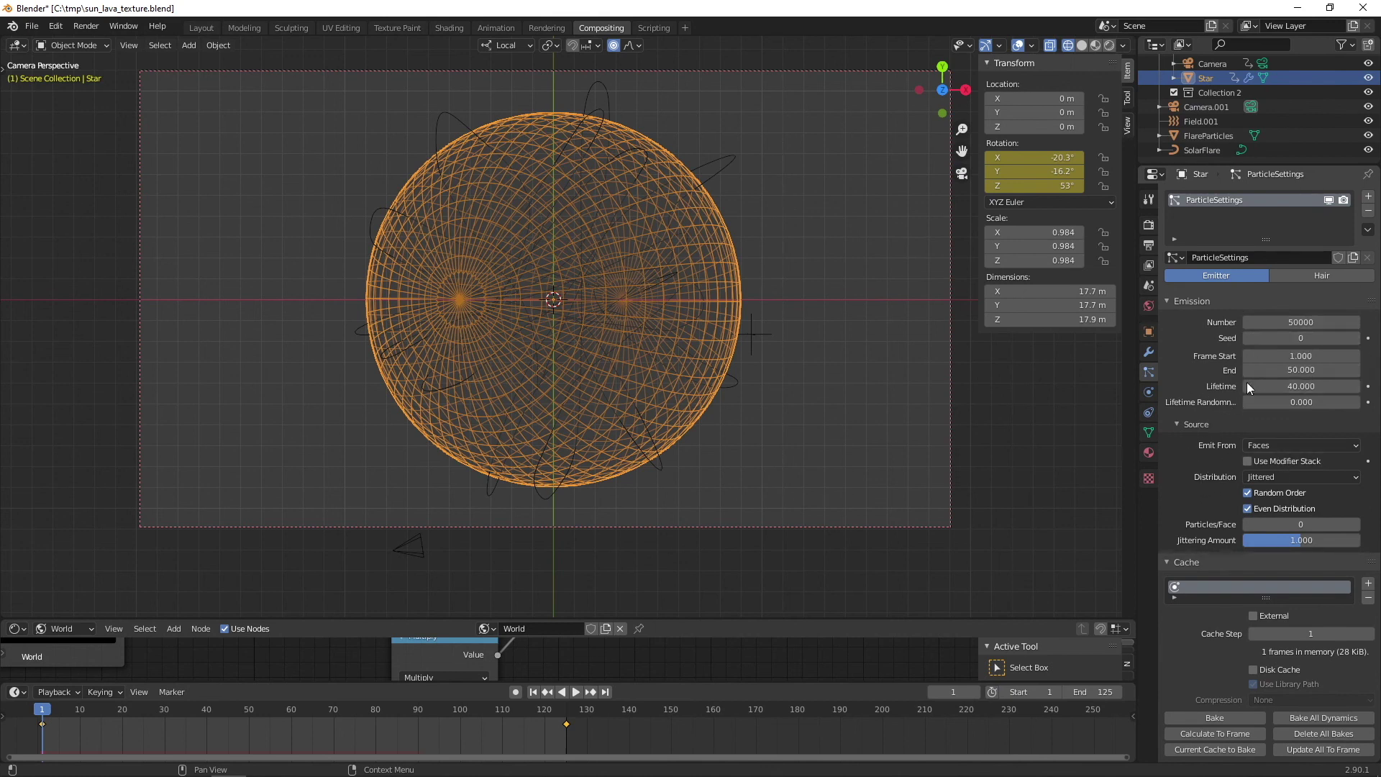
{"action": "scroll", "coordinate": [1204, 392], "scroll_direction": "down", "scroll_amount": 3}
{"action": "scroll", "coordinate": [1204, 393], "scroll_direction": "down", "scroll_amount": 3}
{"action": "scroll", "coordinate": [1204, 393], "scroll_direction": "down", "scroll_amount": 2}
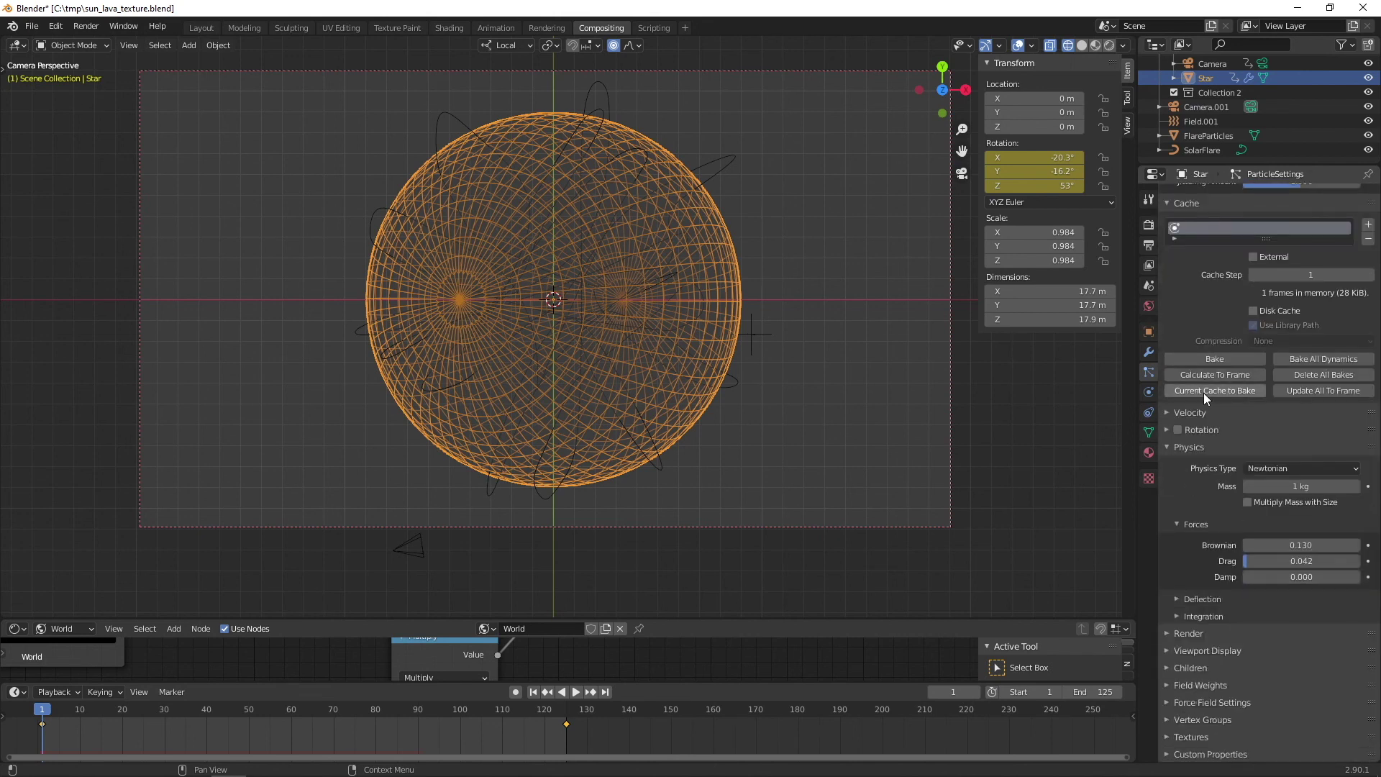
{"action": "scroll", "coordinate": [1203, 393], "scroll_direction": "up", "scroll_amount": 3}
{"action": "scroll", "coordinate": [1204, 393], "scroll_direction": "up", "scroll_amount": 3}
{"action": "scroll", "coordinate": [1203, 392], "scroll_direction": "up", "scroll_amount": 2}
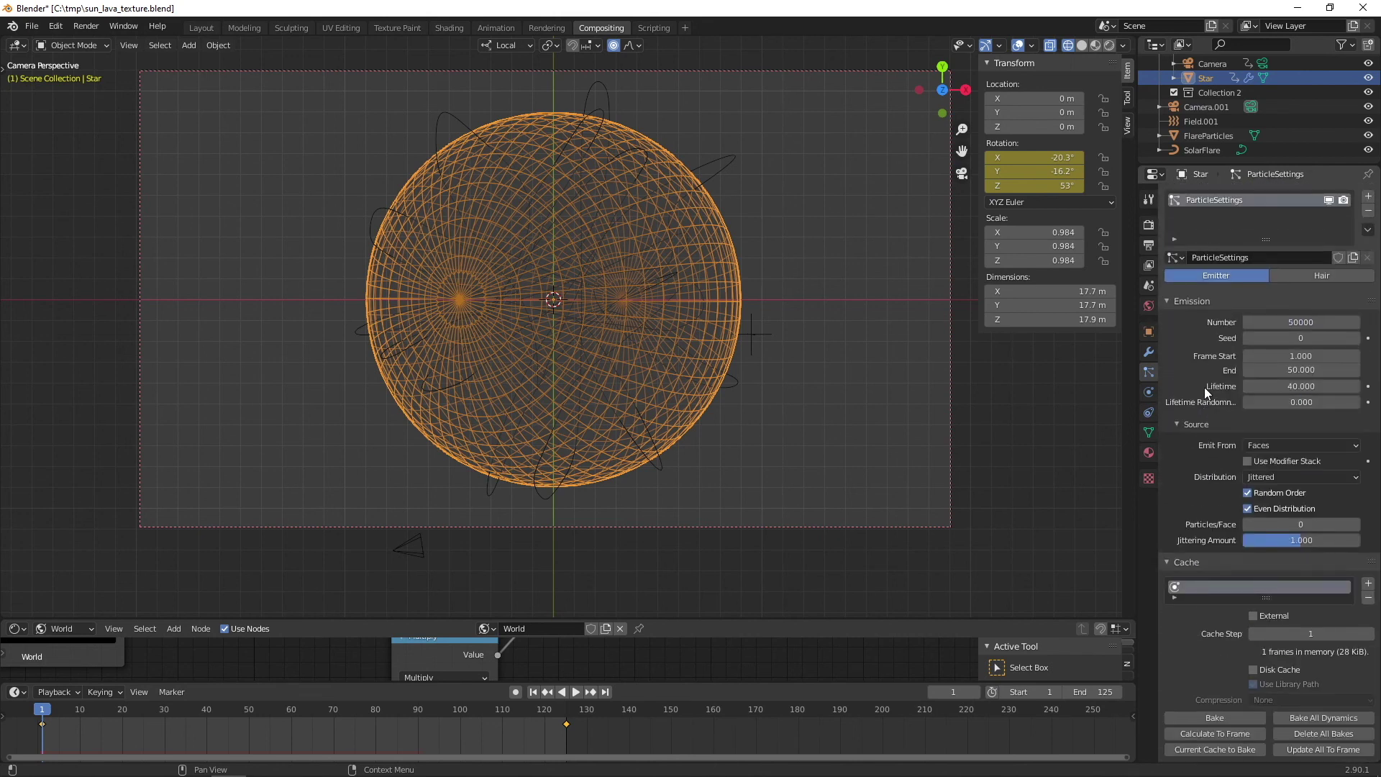
{"action": "scroll", "coordinate": [1204, 388], "scroll_direction": "down", "scroll_amount": 5}
{"action": "scroll", "coordinate": [1200, 632], "scroll_direction": "down", "scroll_amount": 3}
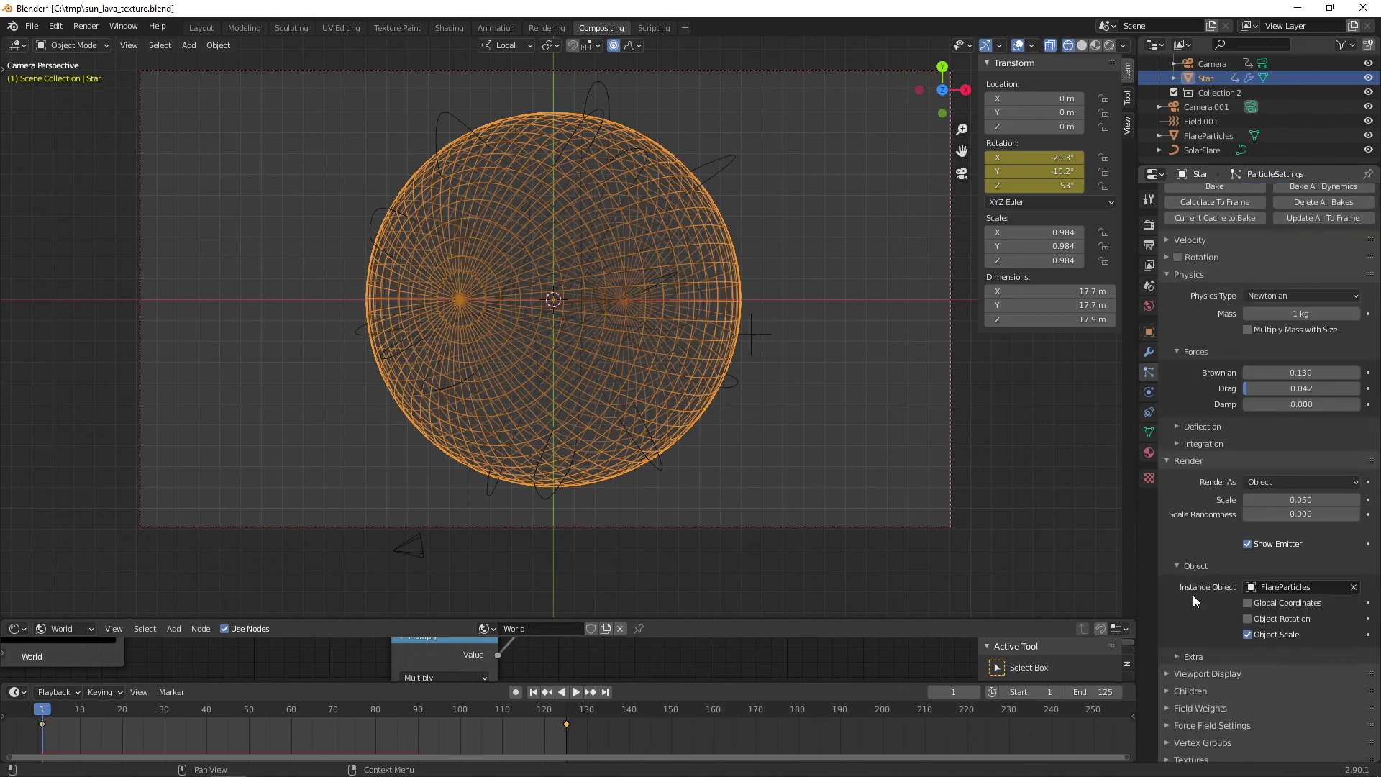
{"action": "scroll", "coordinate": [1193, 595], "scroll_direction": "down", "scroll_amount": 1}
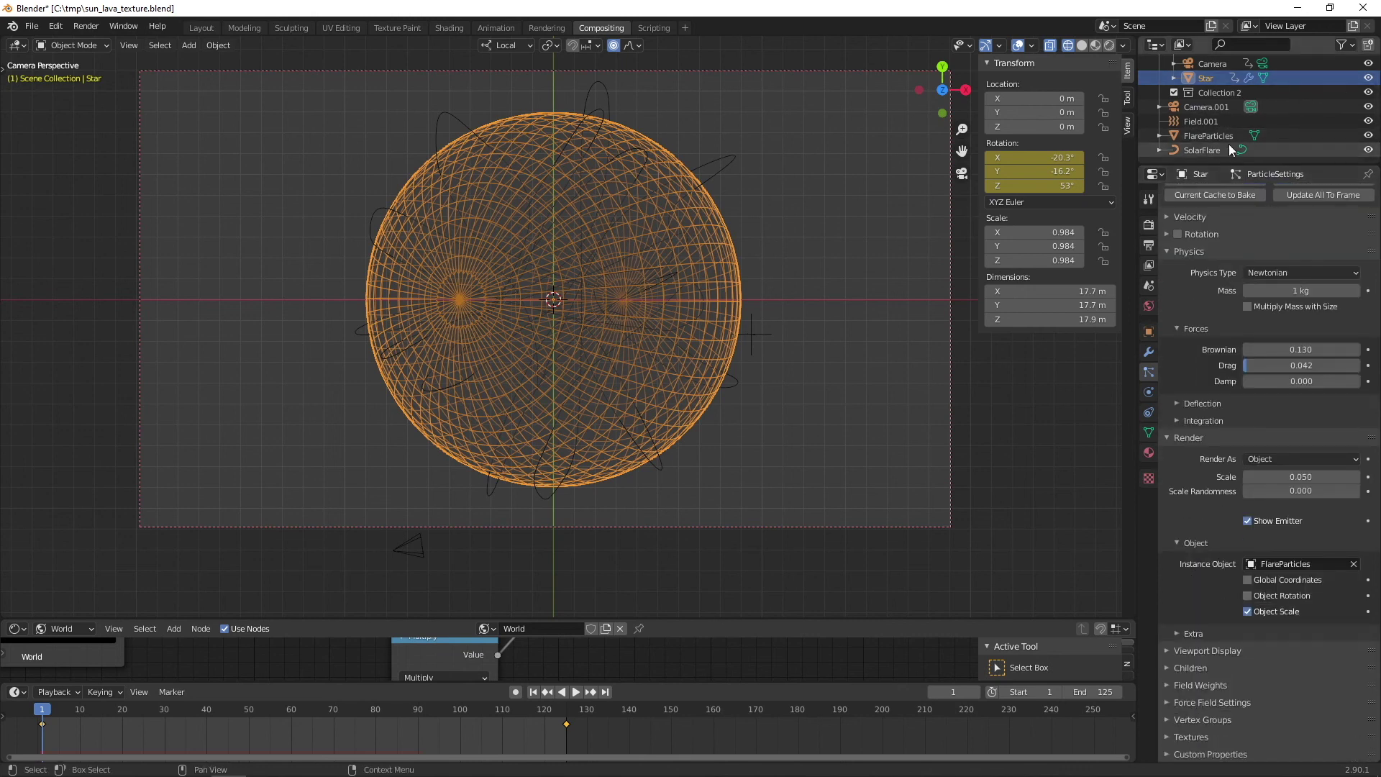
Step: Select FlareParticles and inspect it in Rendered shading, then recentre on the star
{"action": "left_click", "coordinate": [1176, 140]}
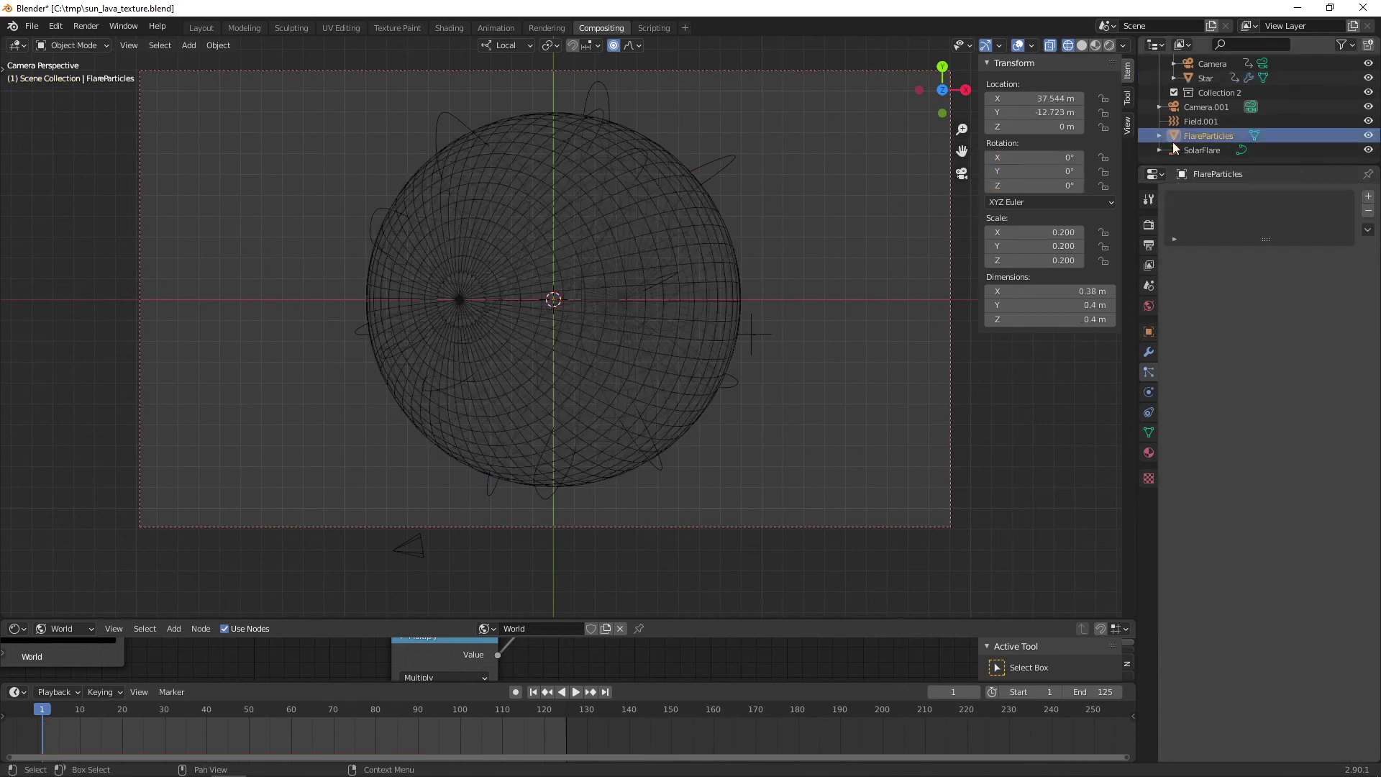
{"action": "middle_click_drag", "start_coordinate": [827, 208], "coordinate": [475, 280], "text": "shift"}
{"action": "scroll", "coordinate": [636, 316], "scroll_direction": "down", "scroll_amount": 5}
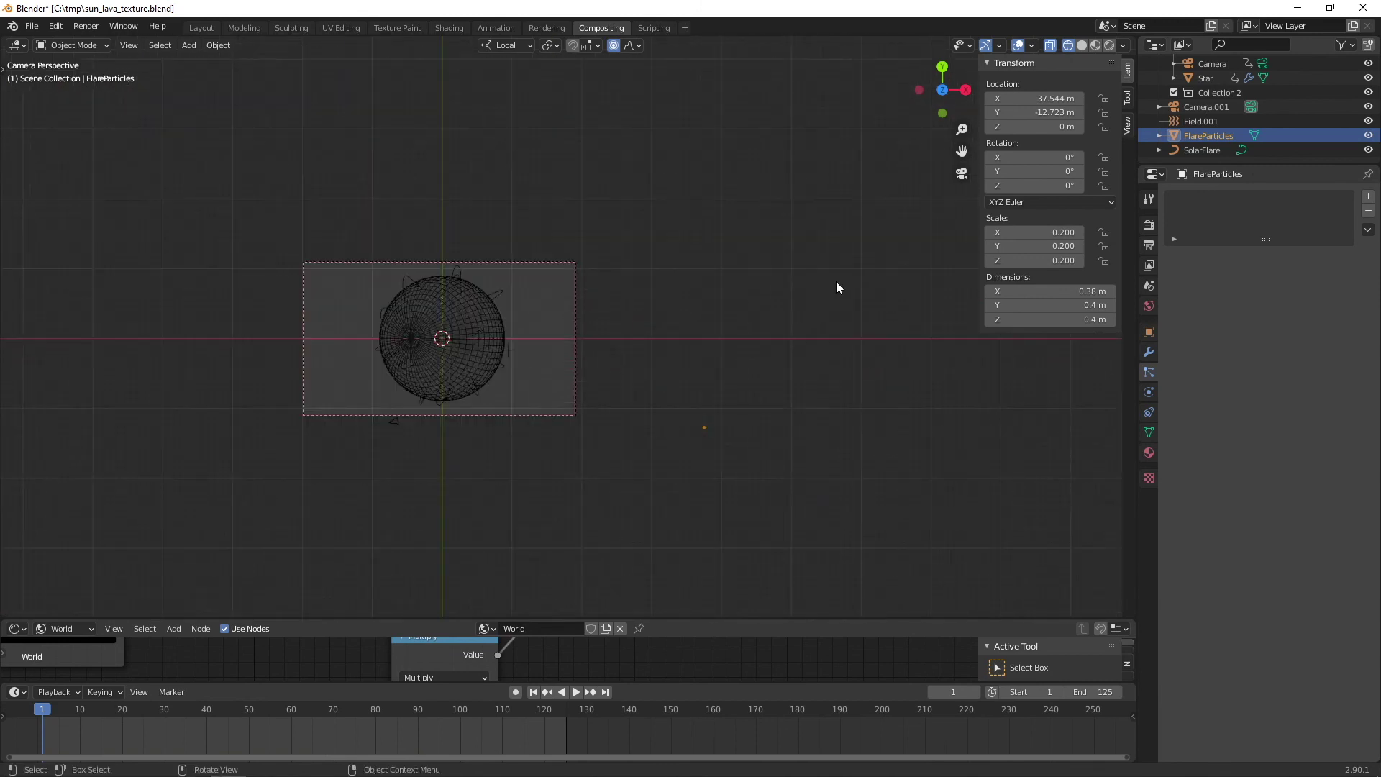
{"action": "left_click", "coordinate": [1109, 44]}
{"action": "middle_click_drag", "start_coordinate": [916, 227], "coordinate": [672, 248], "text": "shift"}
{"action": "scroll", "coordinate": [647, 325], "scroll_direction": "up", "scroll_amount": 3}
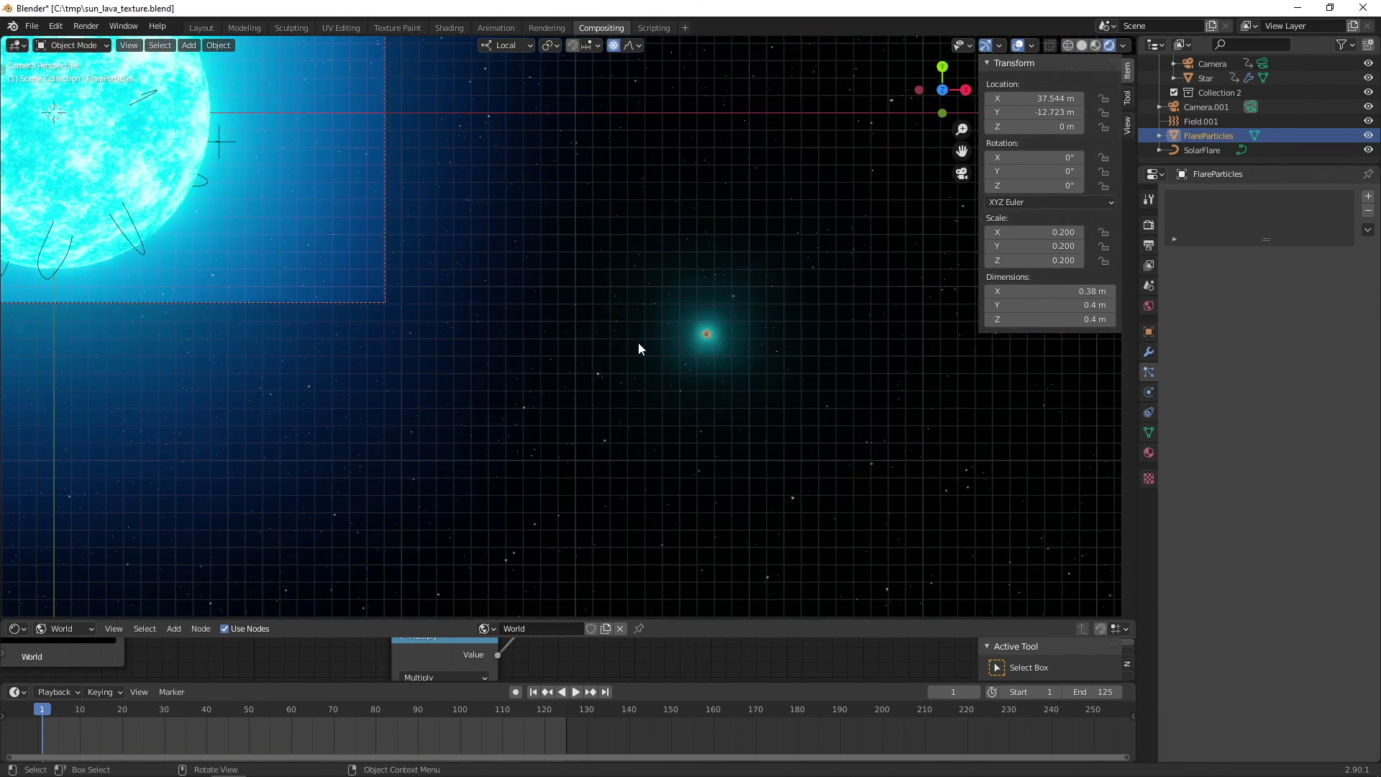
{"action": "scroll", "coordinate": [701, 354], "scroll_direction": "up", "scroll_amount": 5}
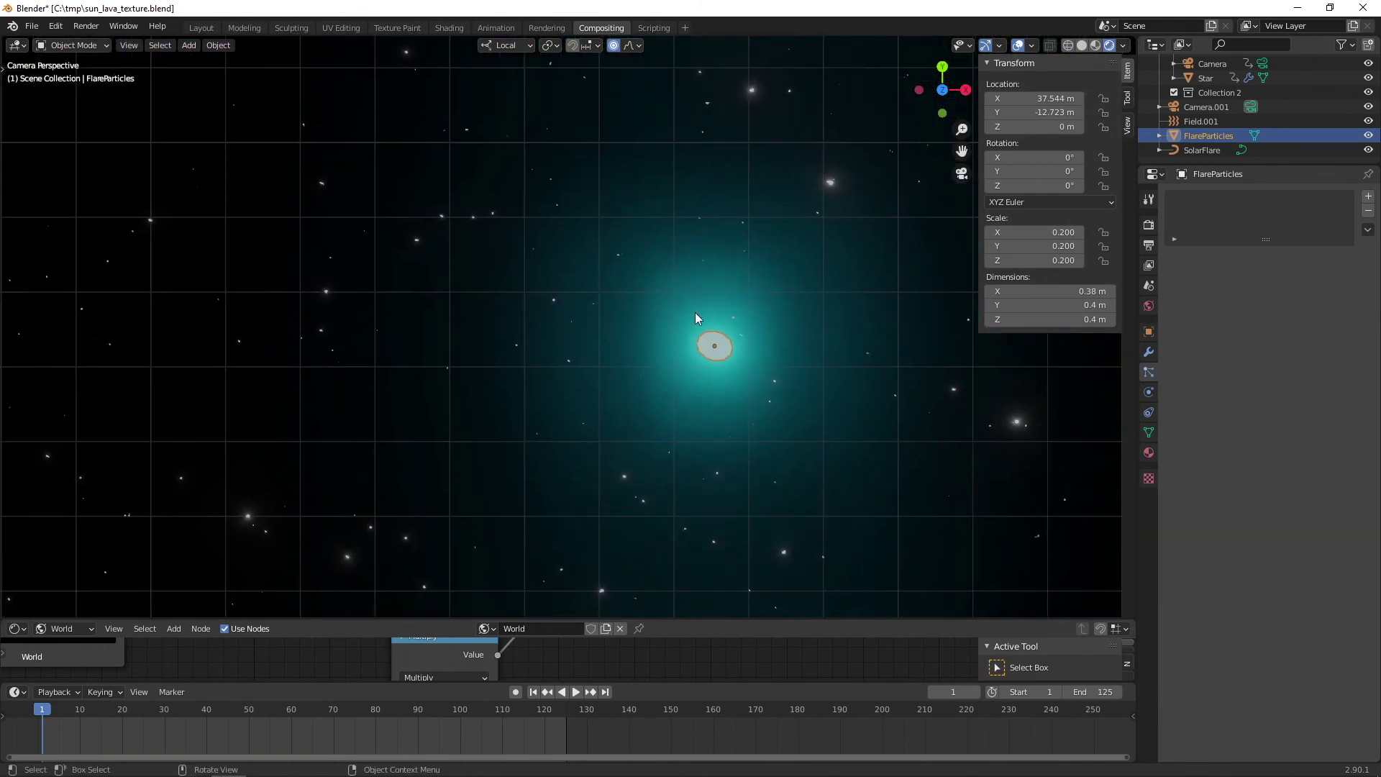
{"action": "scroll", "coordinate": [704, 344], "scroll_direction": "down", "scroll_amount": 5}
{"action": "scroll", "coordinate": [704, 336], "scroll_direction": "up", "scroll_amount": 3}
{"action": "mouse_move", "coordinate": [609, 299]}
{"action": "middle_mouse_down", "text": "shift"}
{"action": "mouse_move", "coordinate": [693, 265]}
{"action": "mouse_move", "coordinate": [707, 334]}
{"action": "middle_mouse_up", "text": "shift"}
{"action": "scroll", "coordinate": [707, 333], "scroll_direction": "up", "scroll_amount": 4}
{"action": "scroll", "coordinate": [734, 318], "scroll_direction": "down", "scroll_amount": 1}
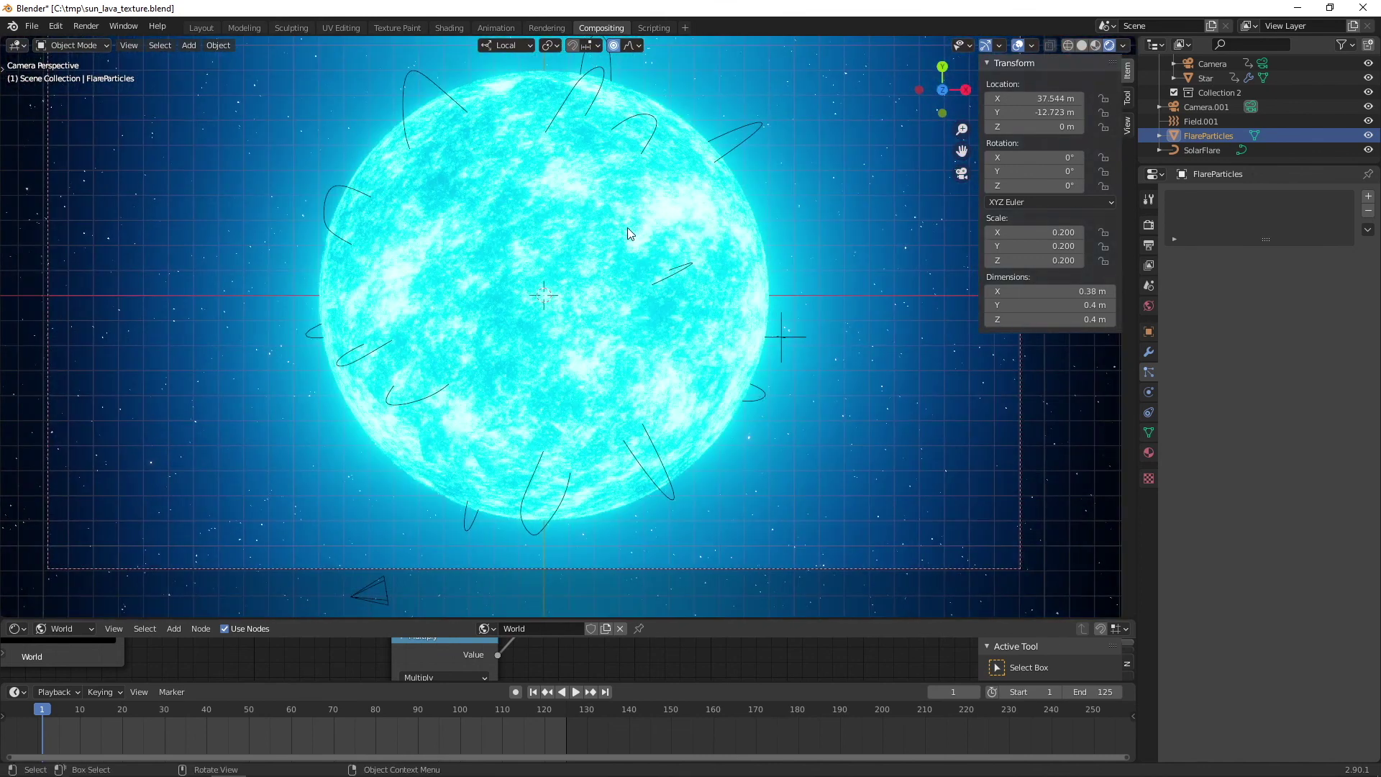
Step: Select the Star, bring up the Add menu, and switch to wireframe shading
{"action": "left_click", "coordinate": [628, 231]}
{"action": "key", "text": "shift+a"}
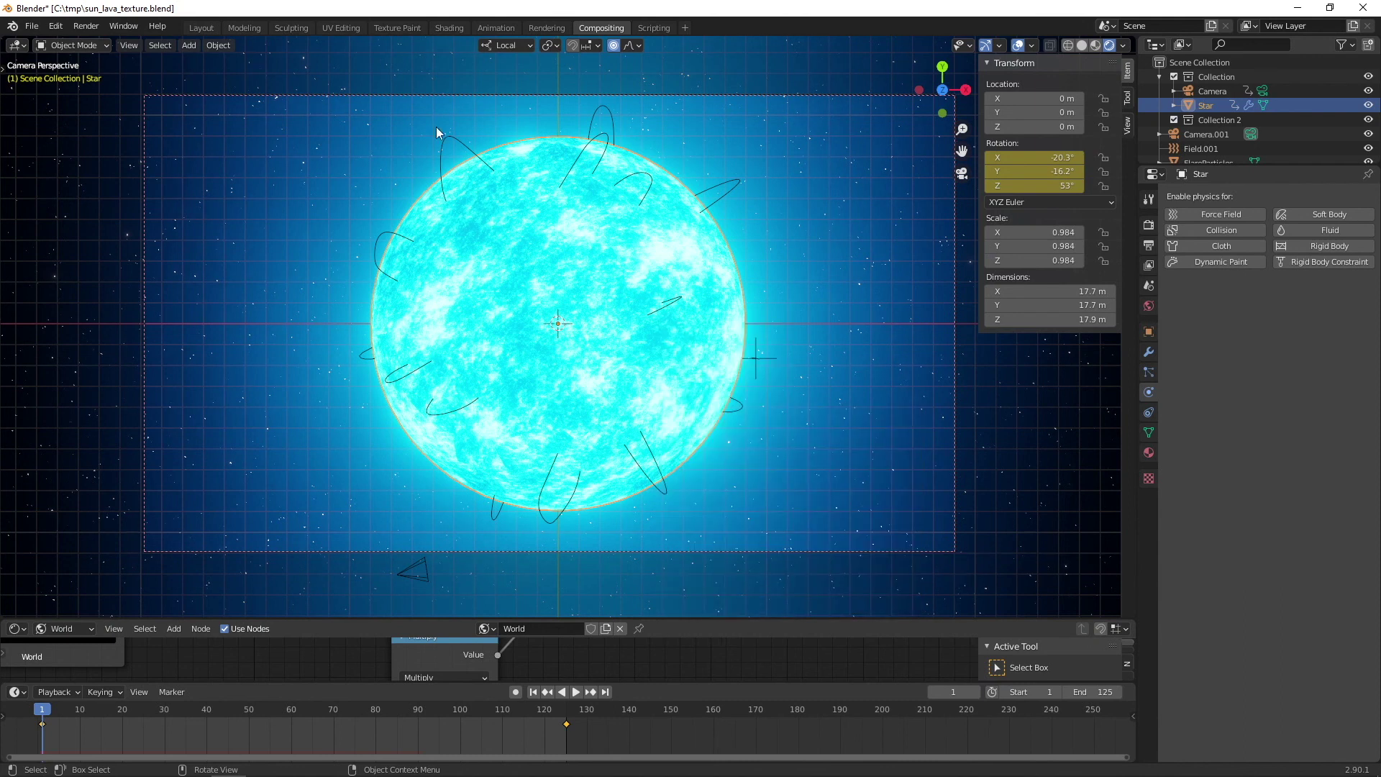
{"action": "left_click", "coordinate": [1069, 48]}
Step: Orbit around the SolarFlare curve guide's loops, then return to the rendered camera view
{"action": "mouse_move", "coordinate": [748, 275]}
{"action": "middle_mouse_down"}
{"action": "mouse_move", "coordinate": [749, 304]}
{"action": "mouse_move", "coordinate": [689, 245]}
{"action": "middle_mouse_up"}
{"action": "left_click", "coordinate": [680, 242]}
{"action": "scroll", "coordinate": [678, 240], "scroll_direction": "up", "scroll_amount": 2}
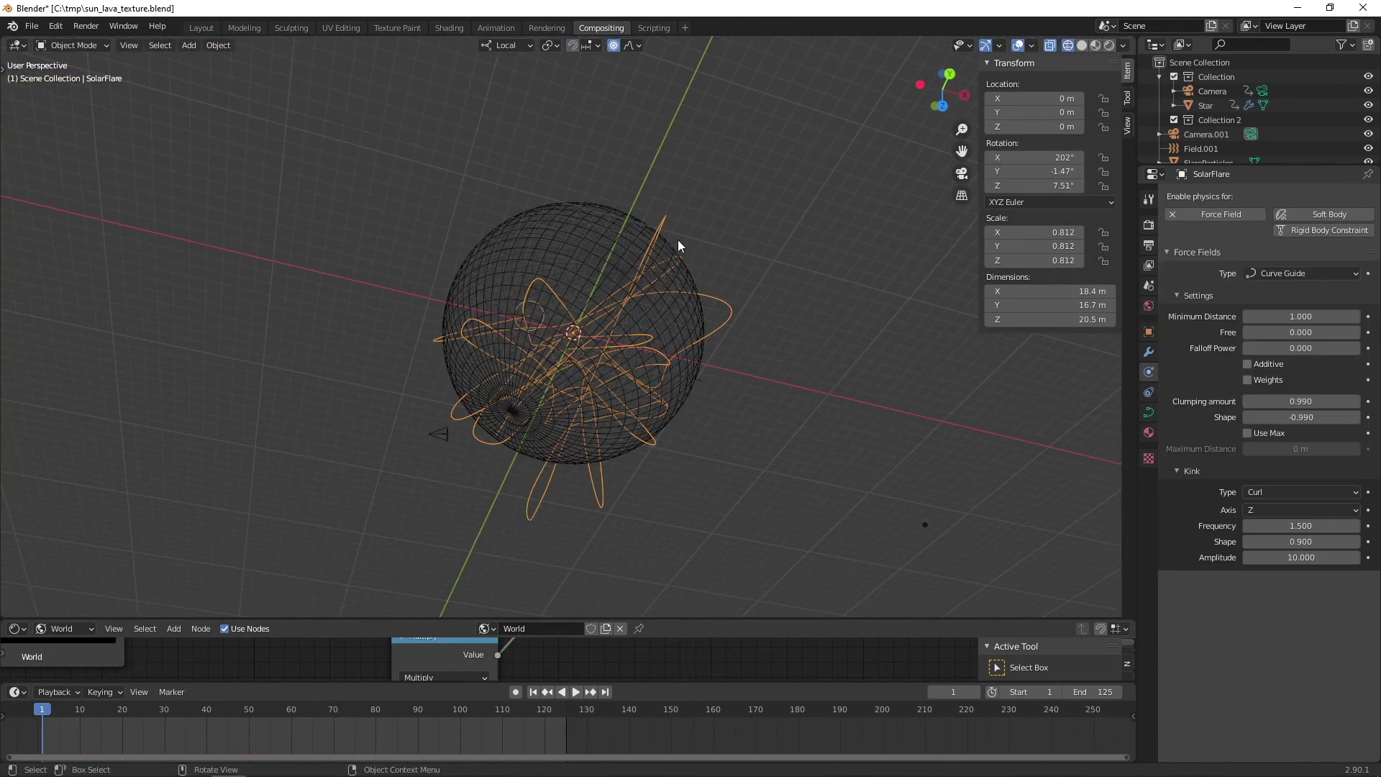
{"action": "scroll", "coordinate": [690, 299], "scroll_direction": "up", "scroll_amount": 3}
{"action": "scroll", "coordinate": [711, 381], "scroll_direction": "up", "scroll_amount": 2}
{"action": "scroll", "coordinate": [719, 341], "scroll_direction": "up", "scroll_amount": 1}
{"action": "scroll", "coordinate": [718, 357], "scroll_direction": "down", "scroll_amount": 3}
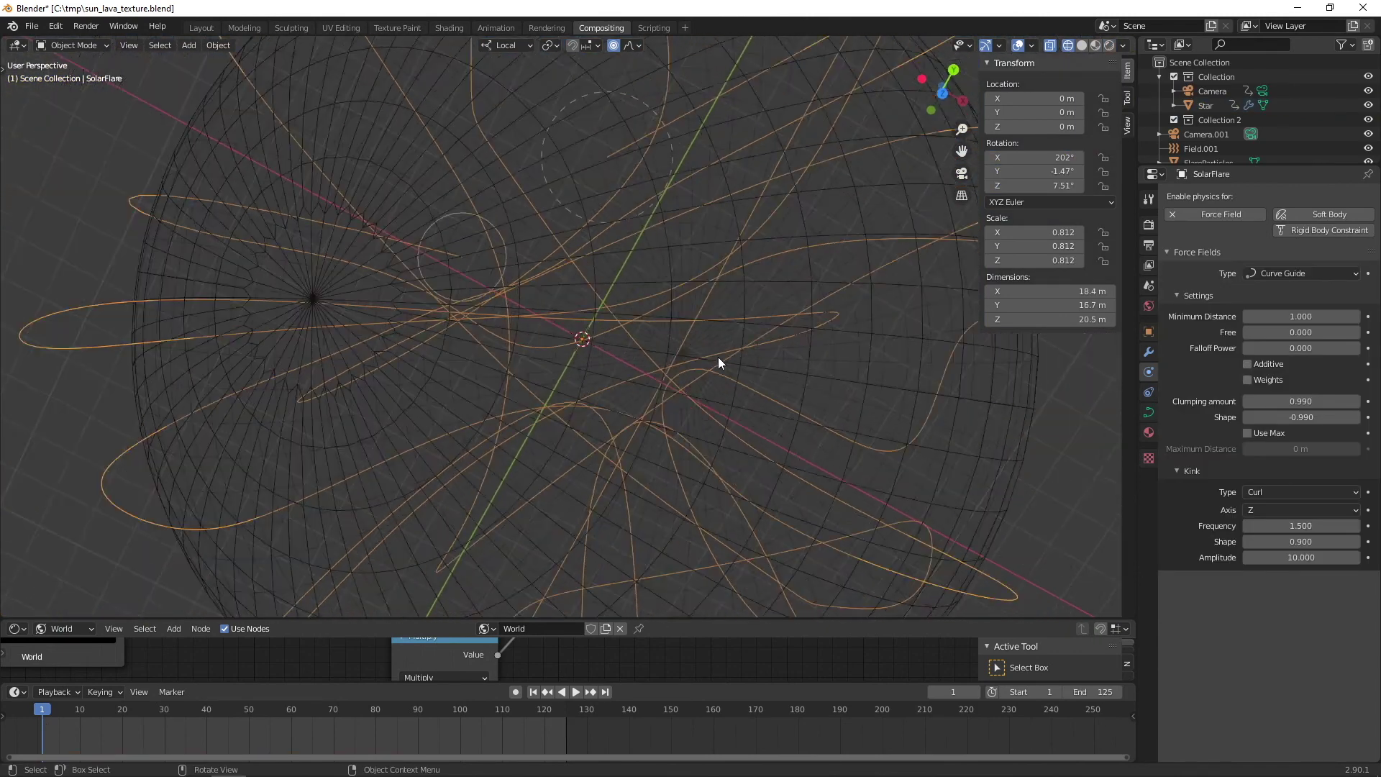
{"action": "scroll", "coordinate": [486, 277], "scroll_direction": "down", "scroll_amount": 2}
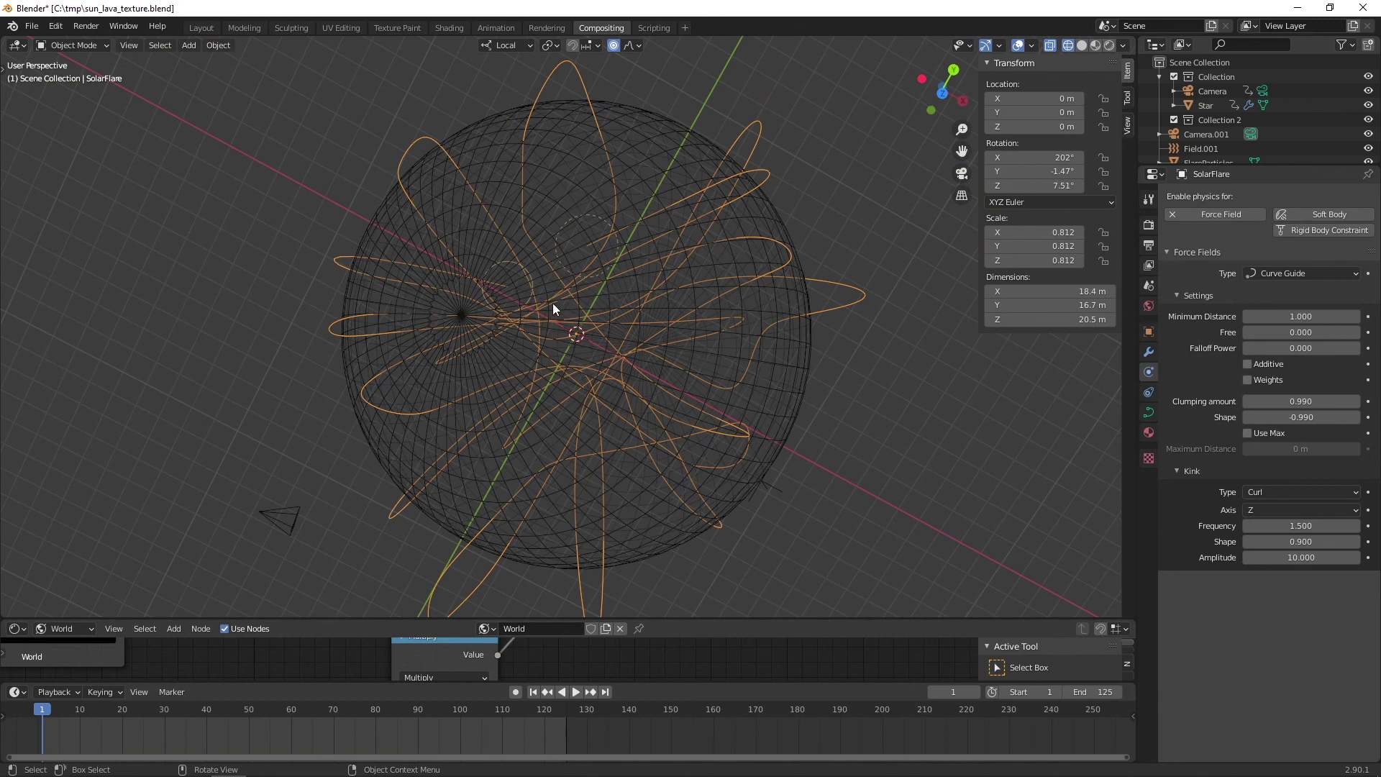
{"action": "scroll", "coordinate": [655, 413], "scroll_direction": "down", "scroll_amount": 2}
{"action": "middle_click_drag", "start_coordinate": [649, 394], "coordinate": [651, 300]}
{"action": "scroll", "coordinate": [649, 304], "scroll_direction": "up", "scroll_amount": 2}
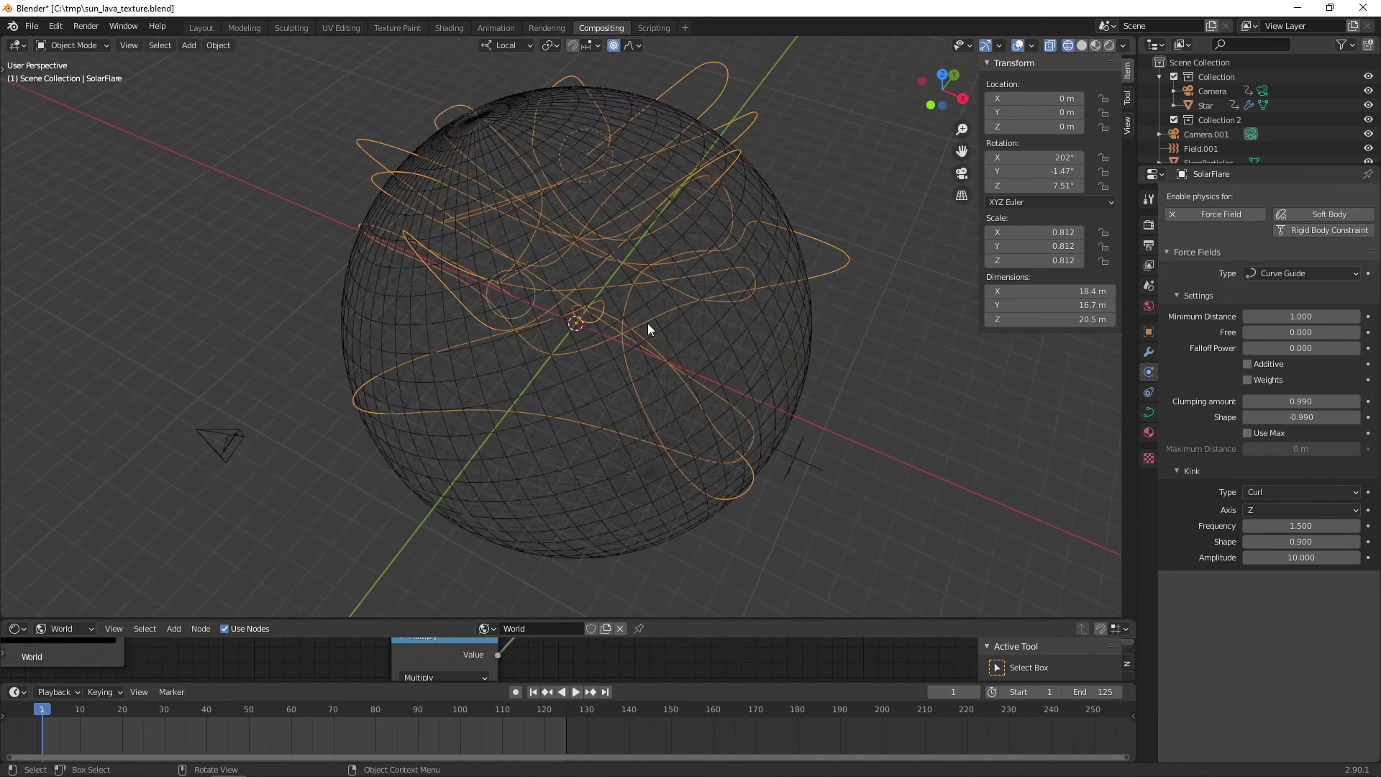
{"action": "scroll", "coordinate": [646, 323], "scroll_direction": "up", "scroll_amount": 2}
{"action": "scroll", "coordinate": [642, 325], "scroll_direction": "down", "scroll_amount": 2}
{"action": "scroll", "coordinate": [583, 305], "scroll_direction": "up", "scroll_amount": 1}
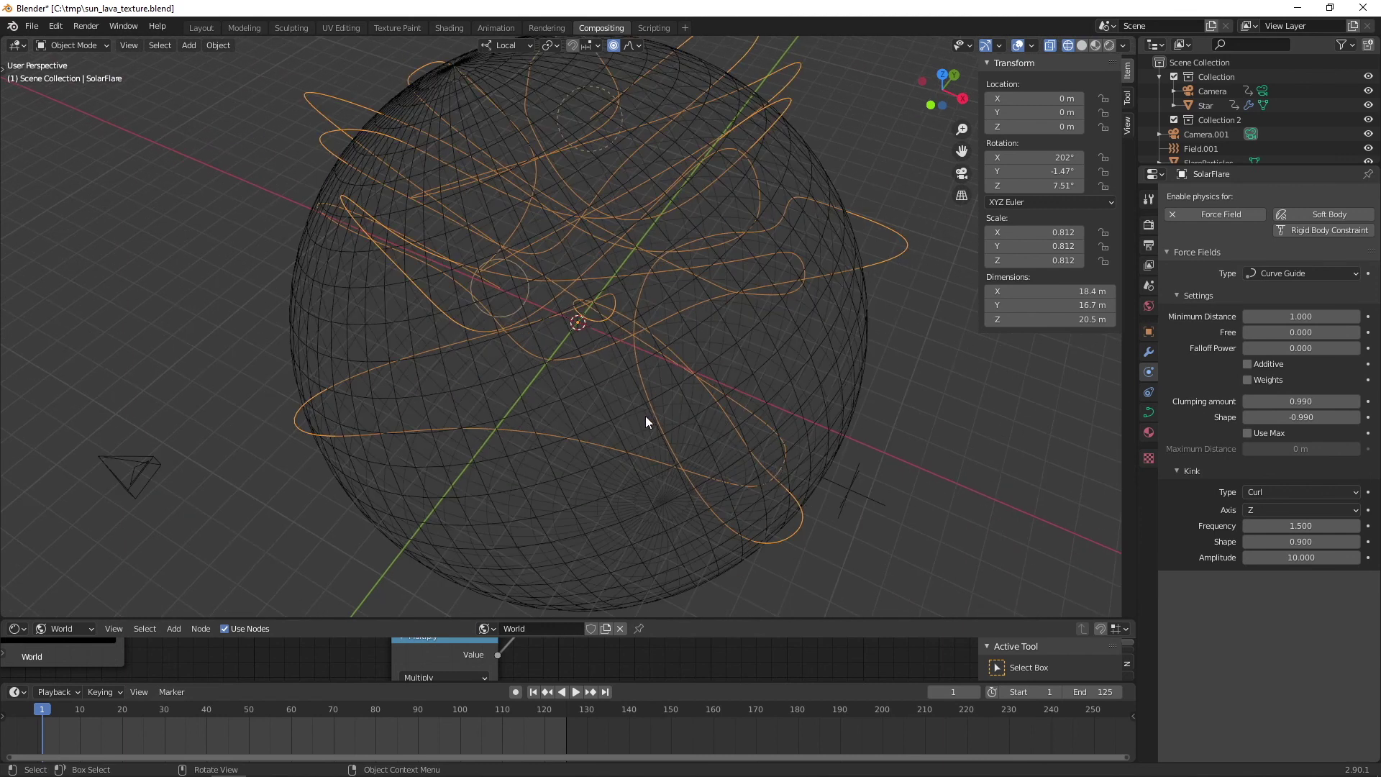
{"action": "scroll", "coordinate": [670, 408], "scroll_direction": "down", "scroll_amount": 3}
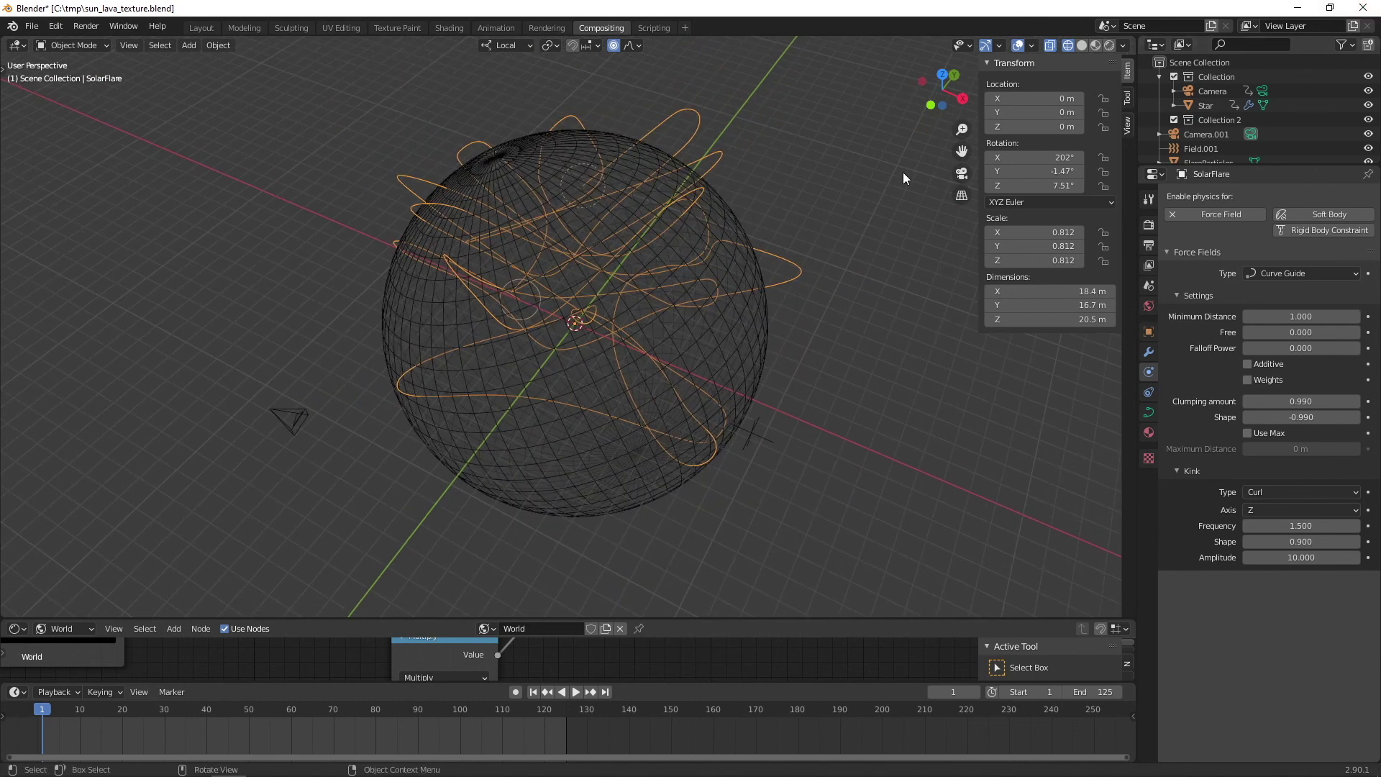
{"action": "scroll", "coordinate": [903, 172], "scroll_direction": "down", "scroll_amount": 2}
{"action": "key", "text": "KP_0"}
{"action": "left_click", "coordinate": [1108, 46]}
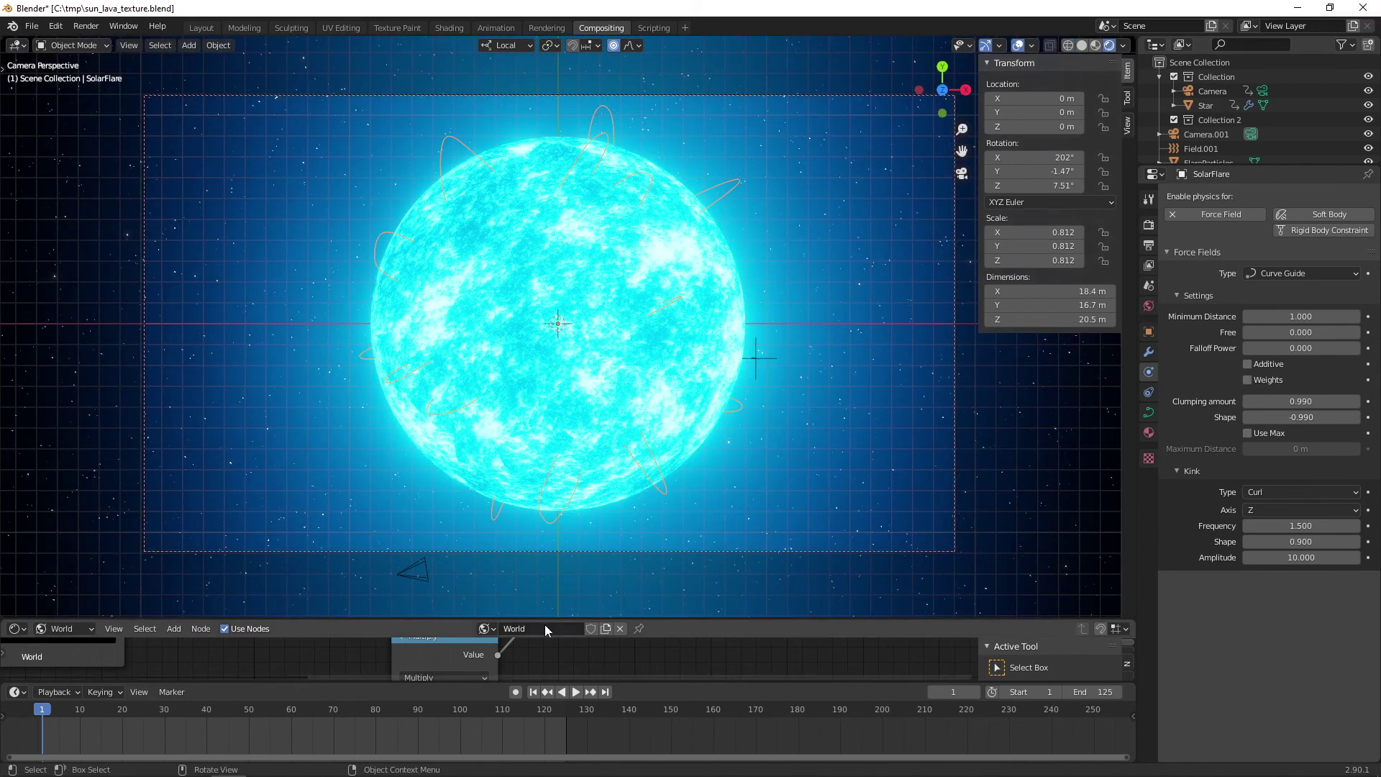
Step: Play the animation to watch the particle flares, pausing at frame 58
{"action": "left_click", "coordinate": [577, 691]}
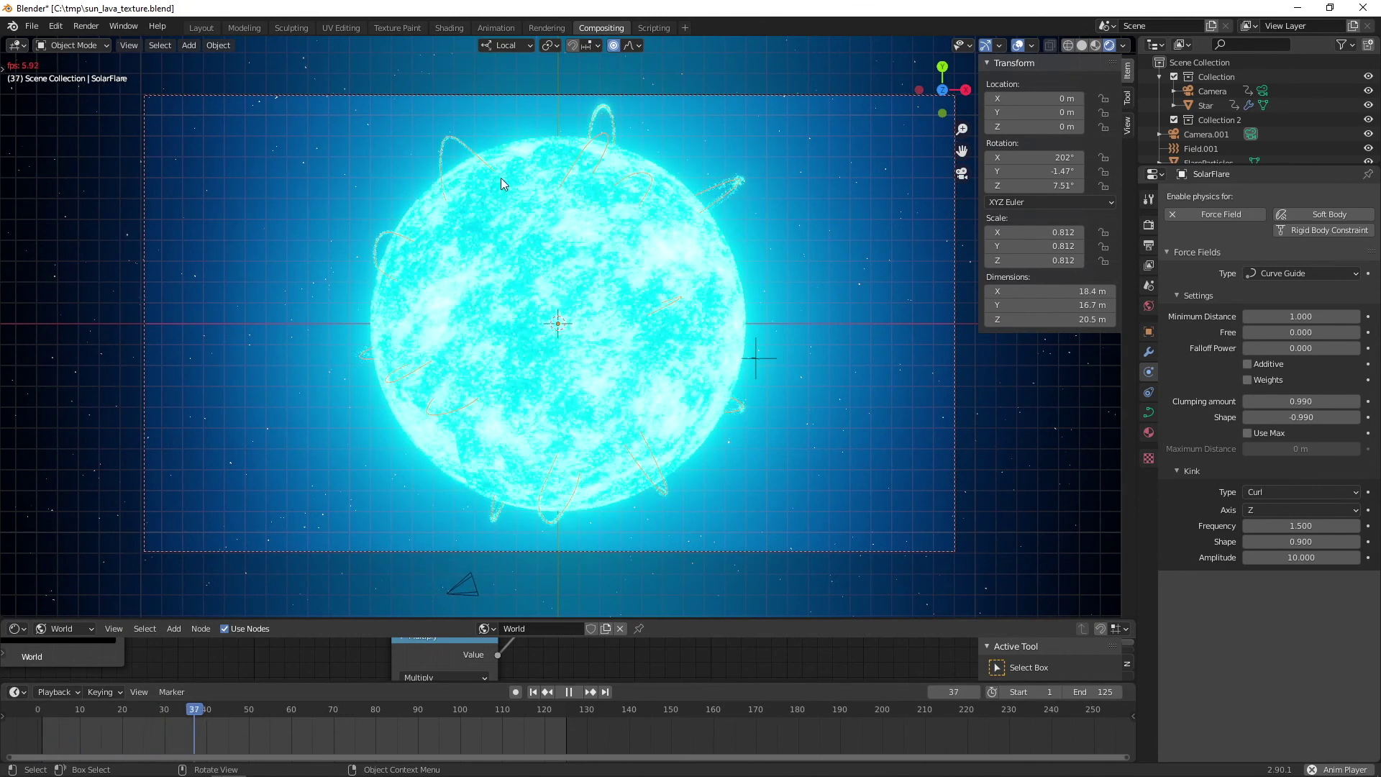
{"action": "left_click", "coordinate": [571, 690]}
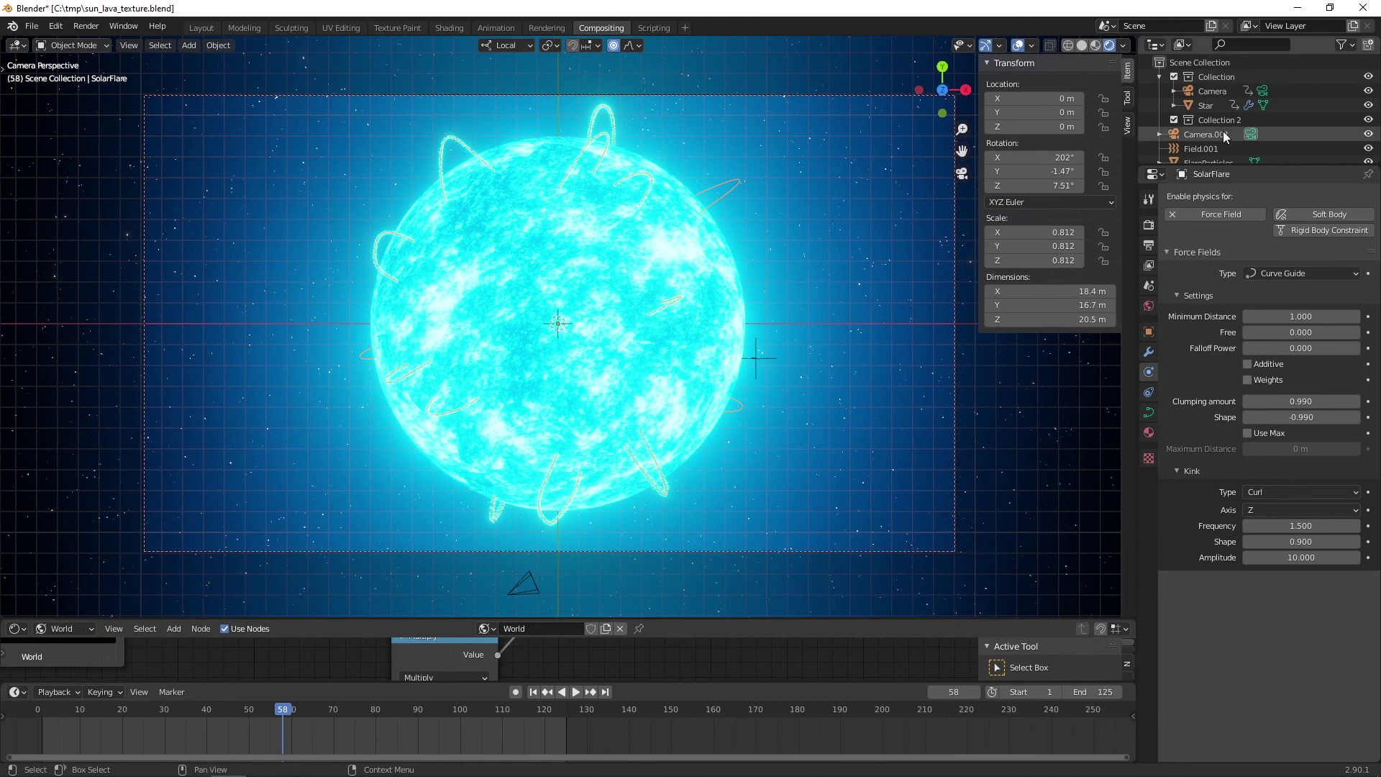
{"action": "scroll", "coordinate": [1223, 131], "scroll_direction": "down", "scroll_amount": 2}
{"action": "scroll", "coordinate": [1230, 117], "scroll_direction": "up", "scroll_amount": 1}
{"action": "scroll", "coordinate": [1232, 153], "scroll_direction": "up", "scroll_amount": 1}
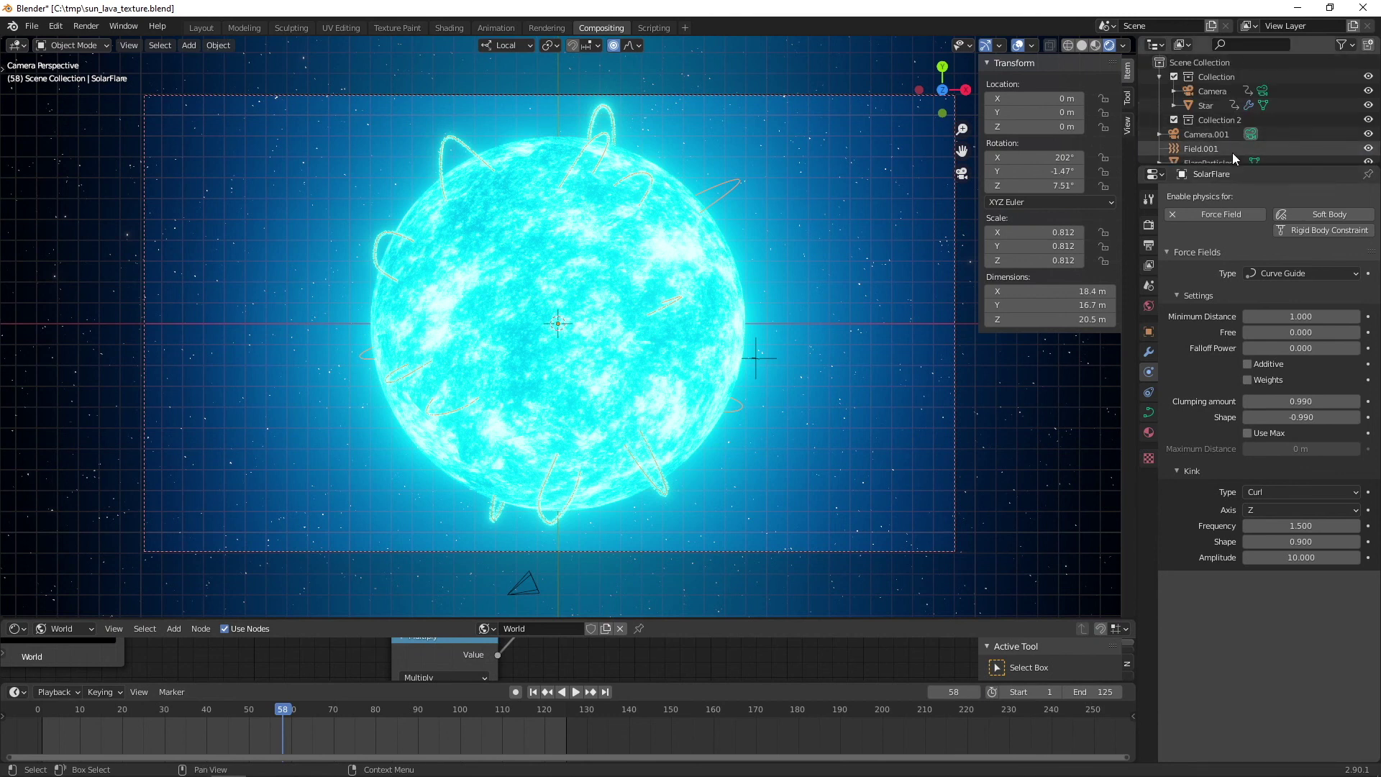
Step: Inspect Field.001's Turbulence field settings, then view the Eevee render and motion blur settings
{"action": "left_click", "coordinate": [1216, 148]}
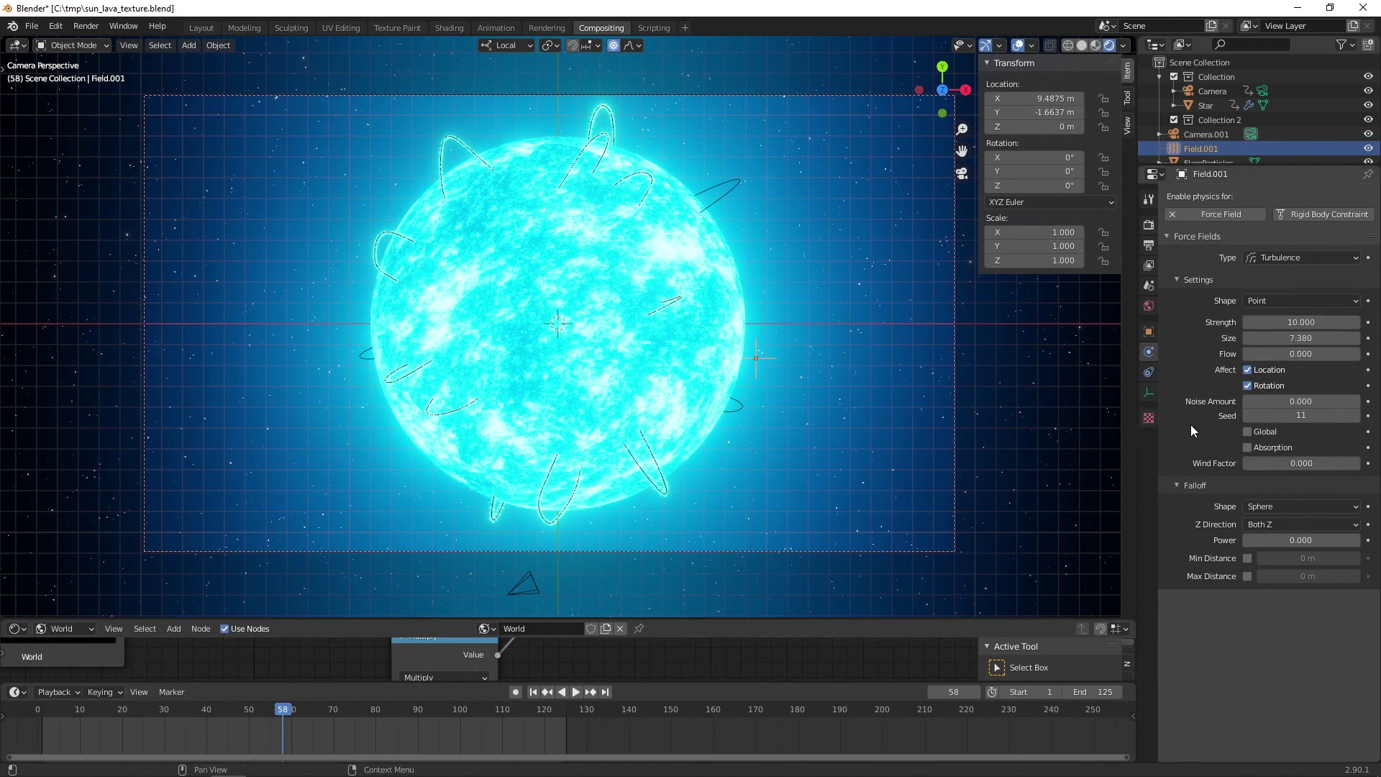
{"action": "left_click", "coordinate": [1149, 225]}
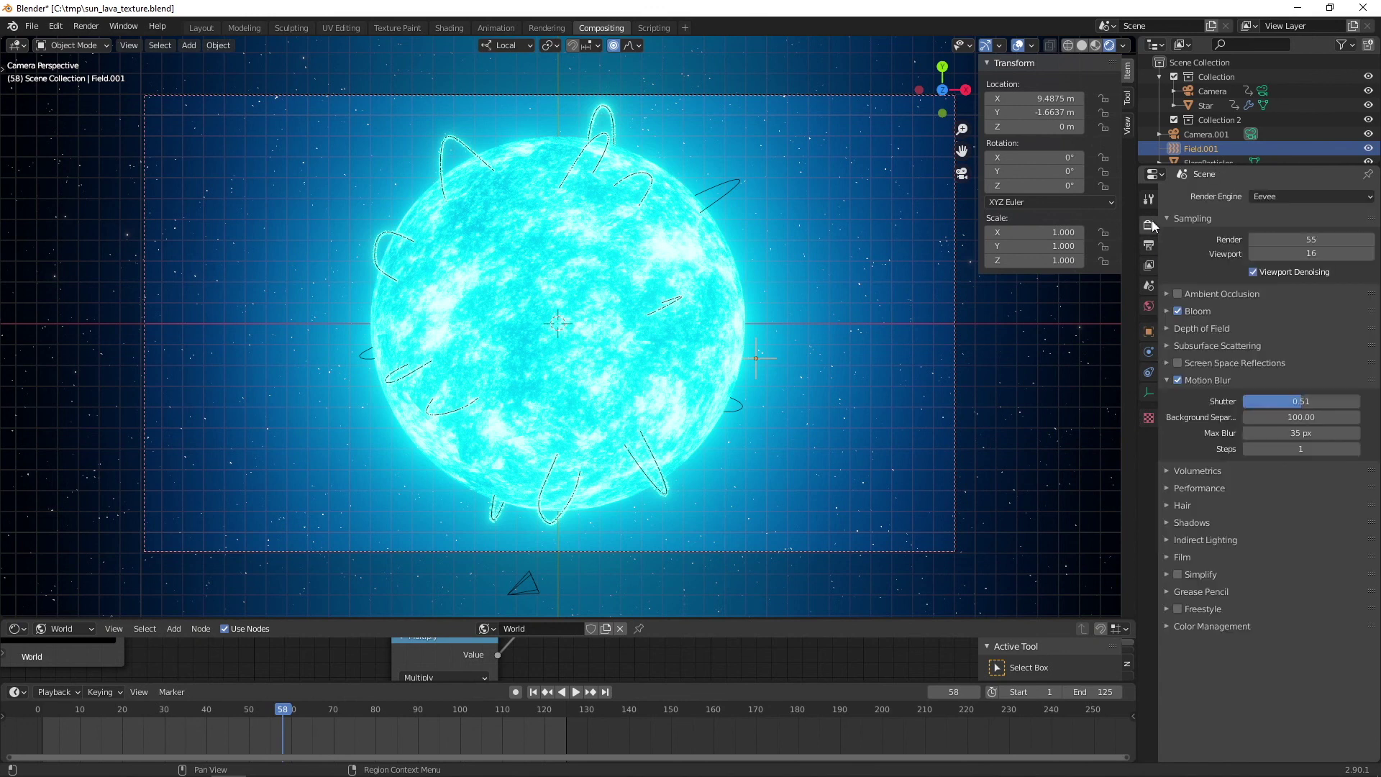